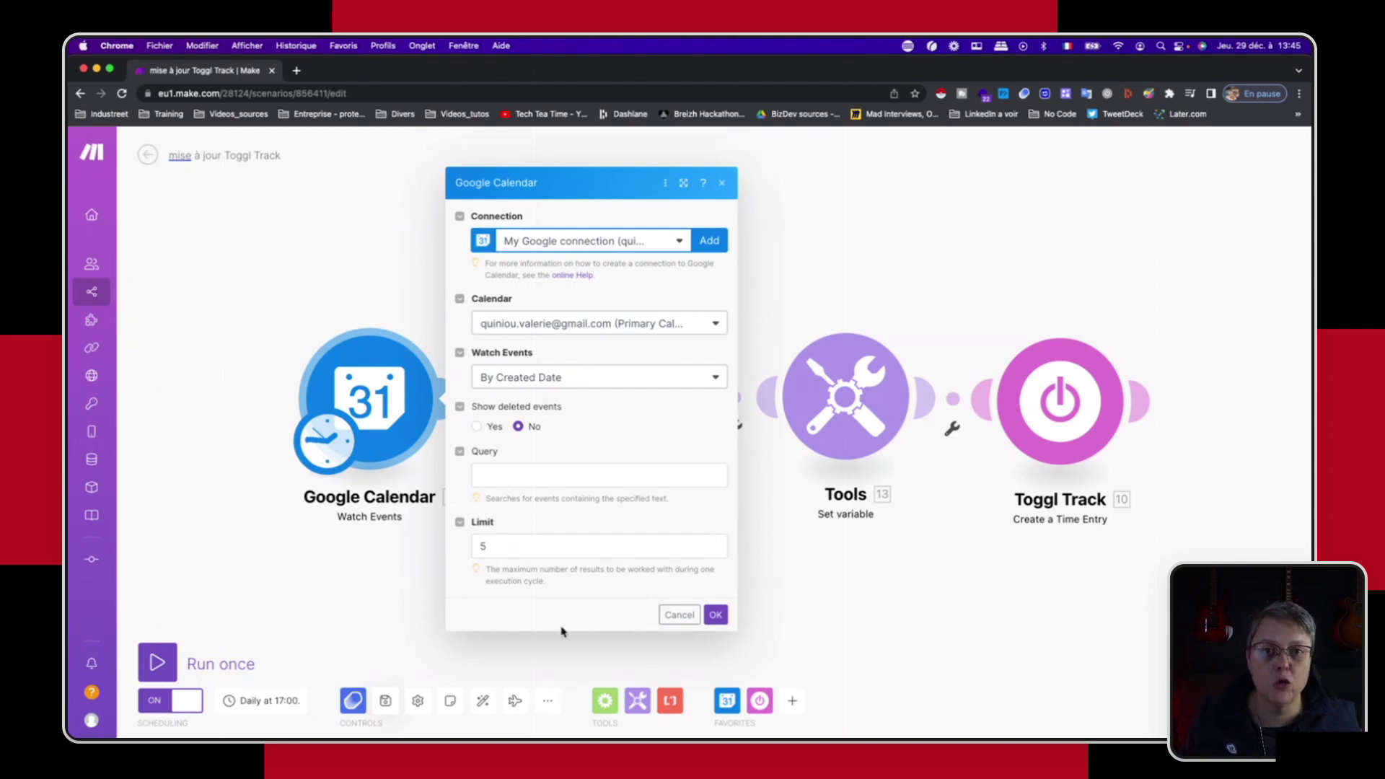
Close the Google Calendar trigger settings and review the field mappings of the Toggl Track Create a Time Entry module.
left_click(714, 619)
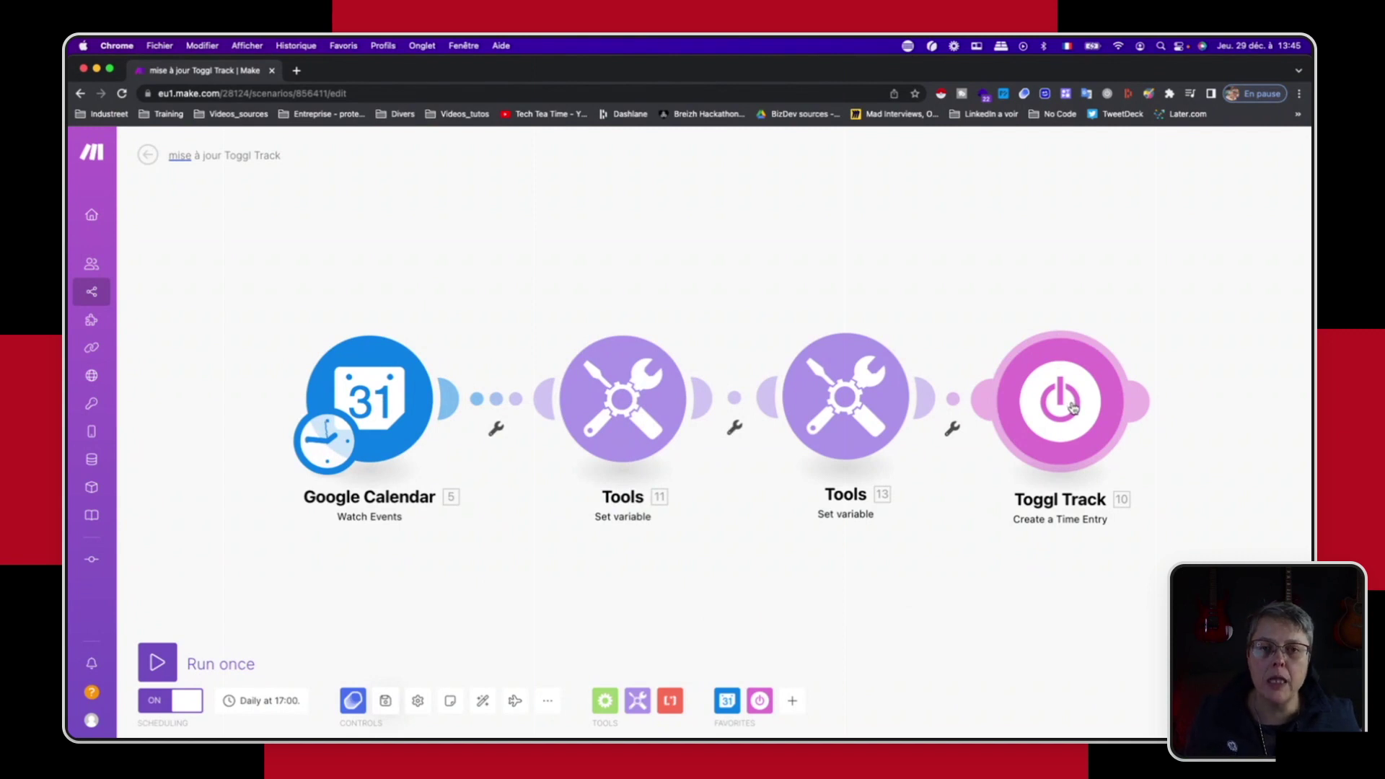
mouse_move(1078, 406)
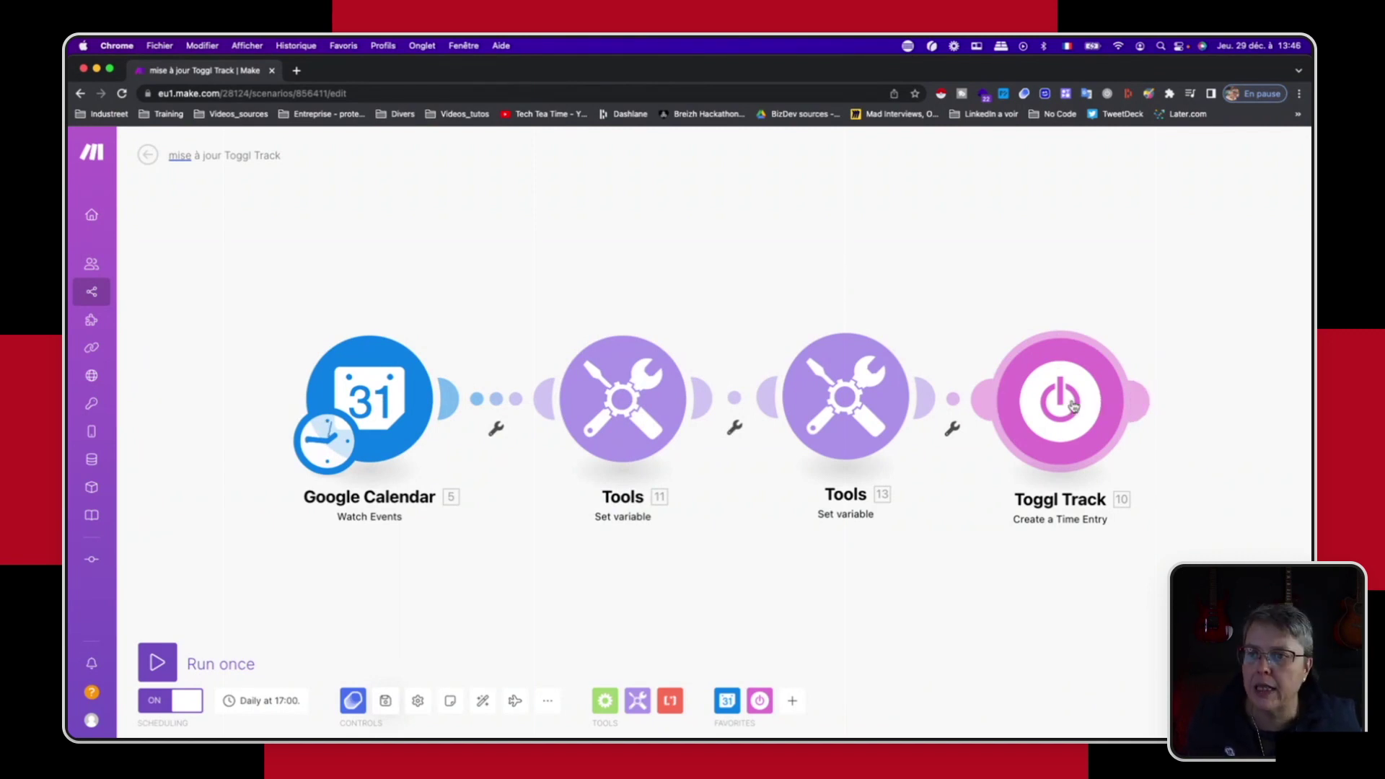
left_click(1073, 405)
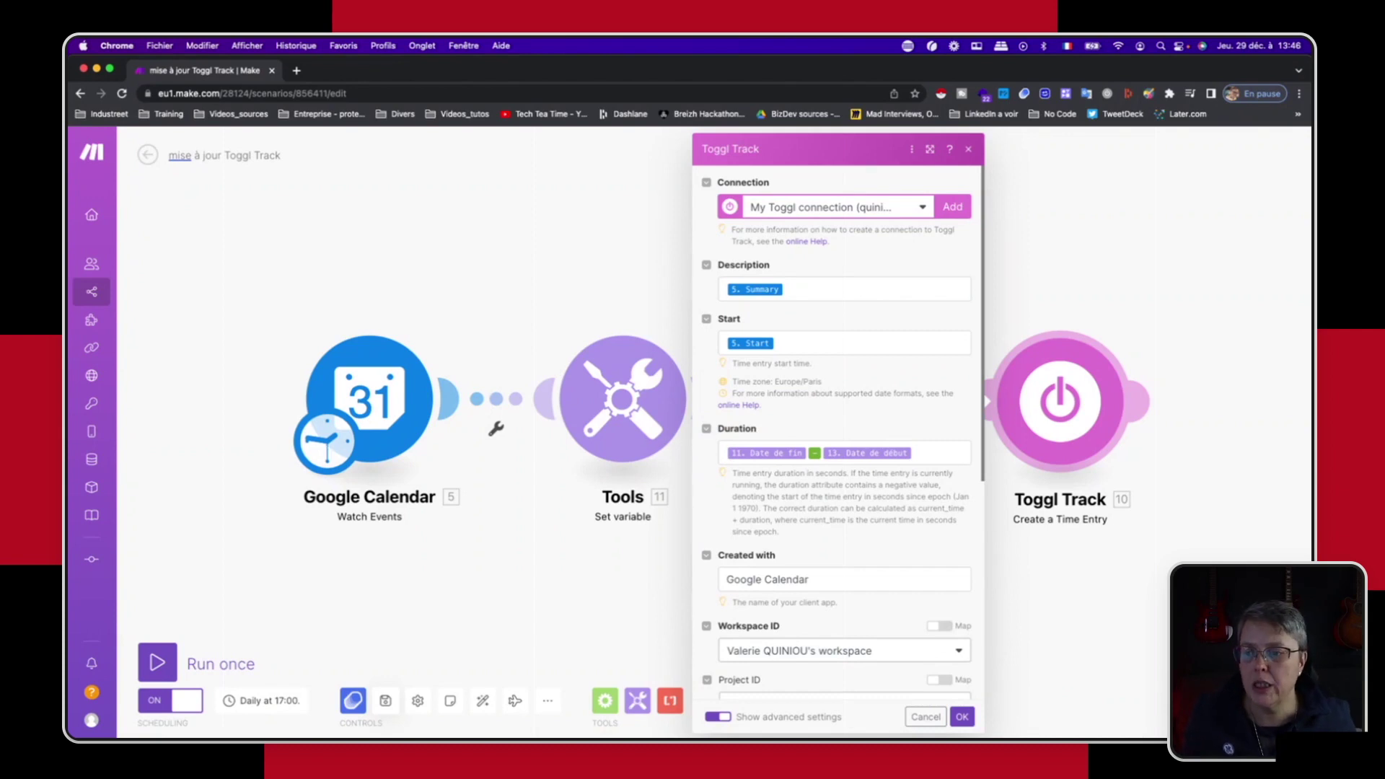
left_click(962, 719)
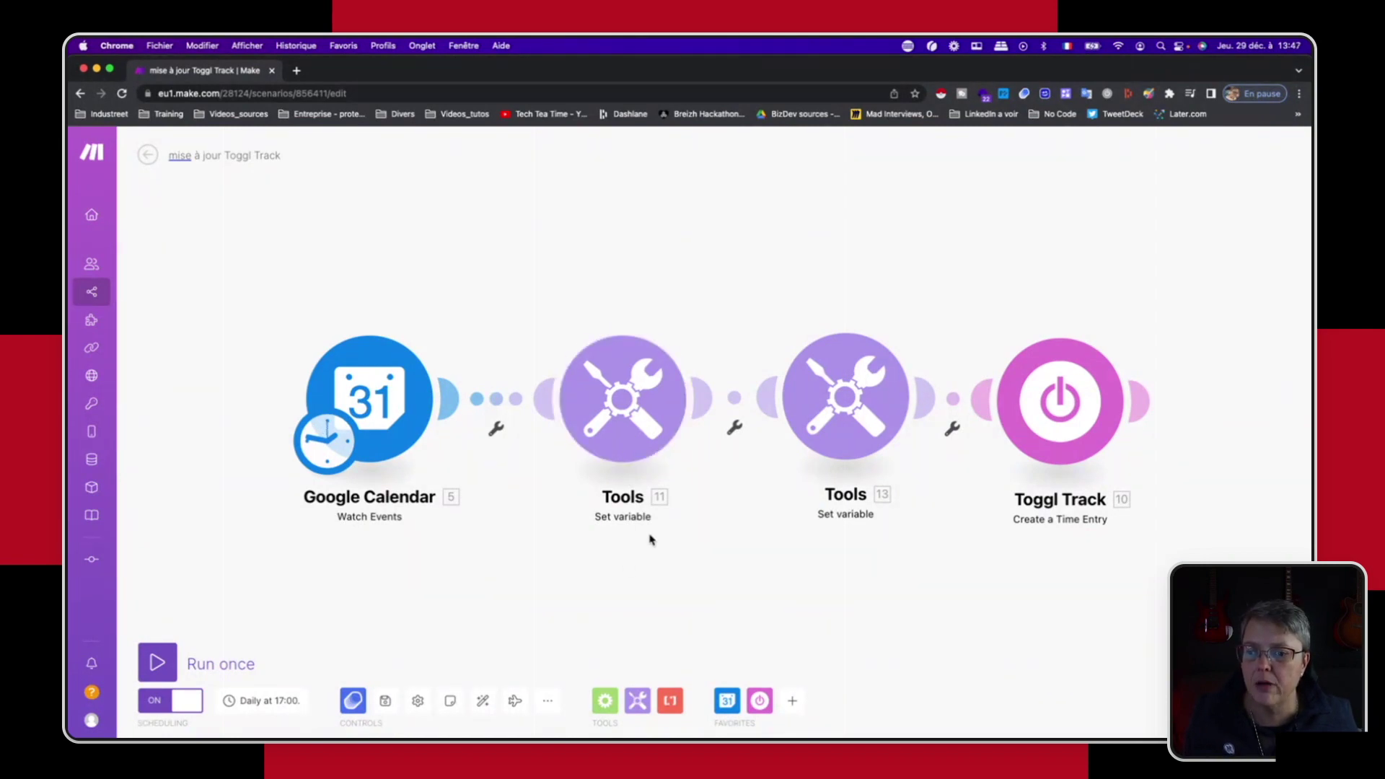
Review the name, lifetime and value formula of the Date de fin variable in the first Set variable module.
left_click(638, 700)
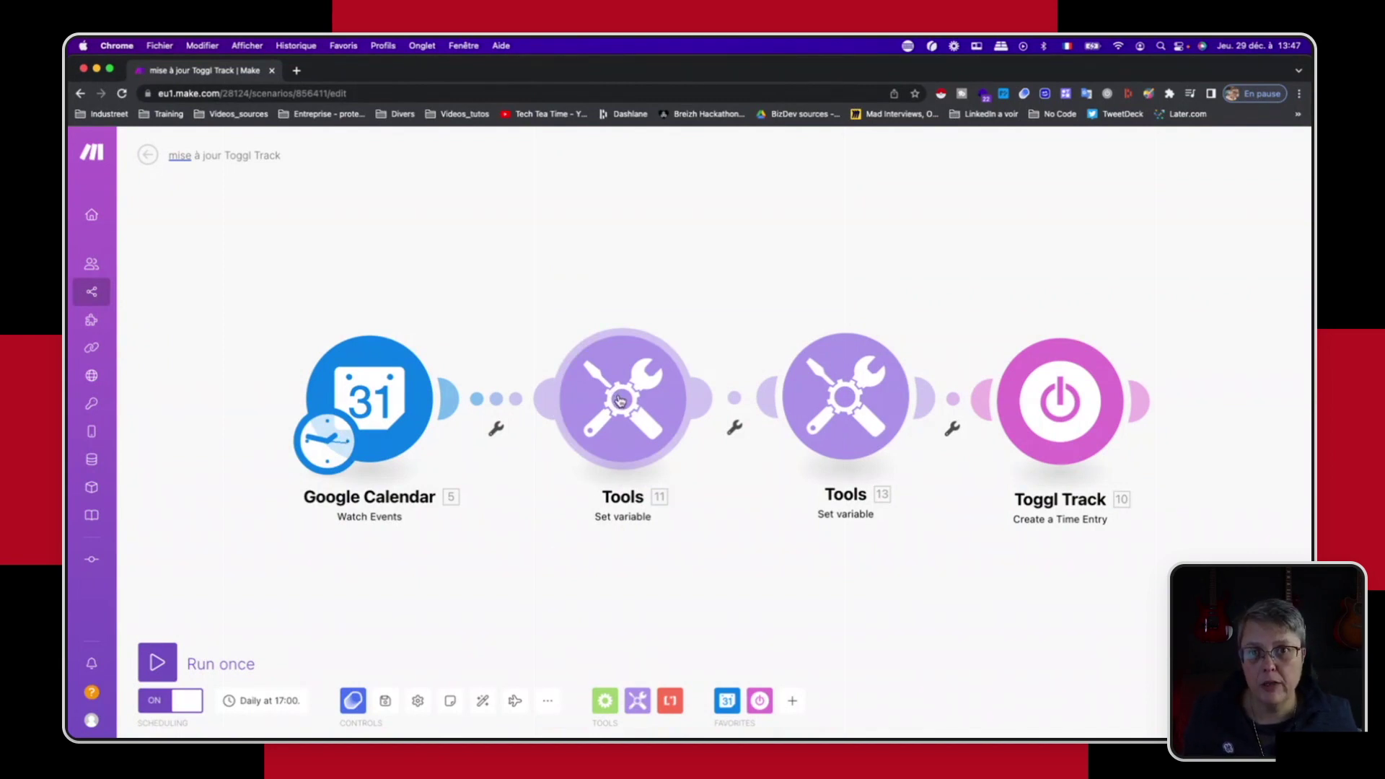
left_click(624, 393)
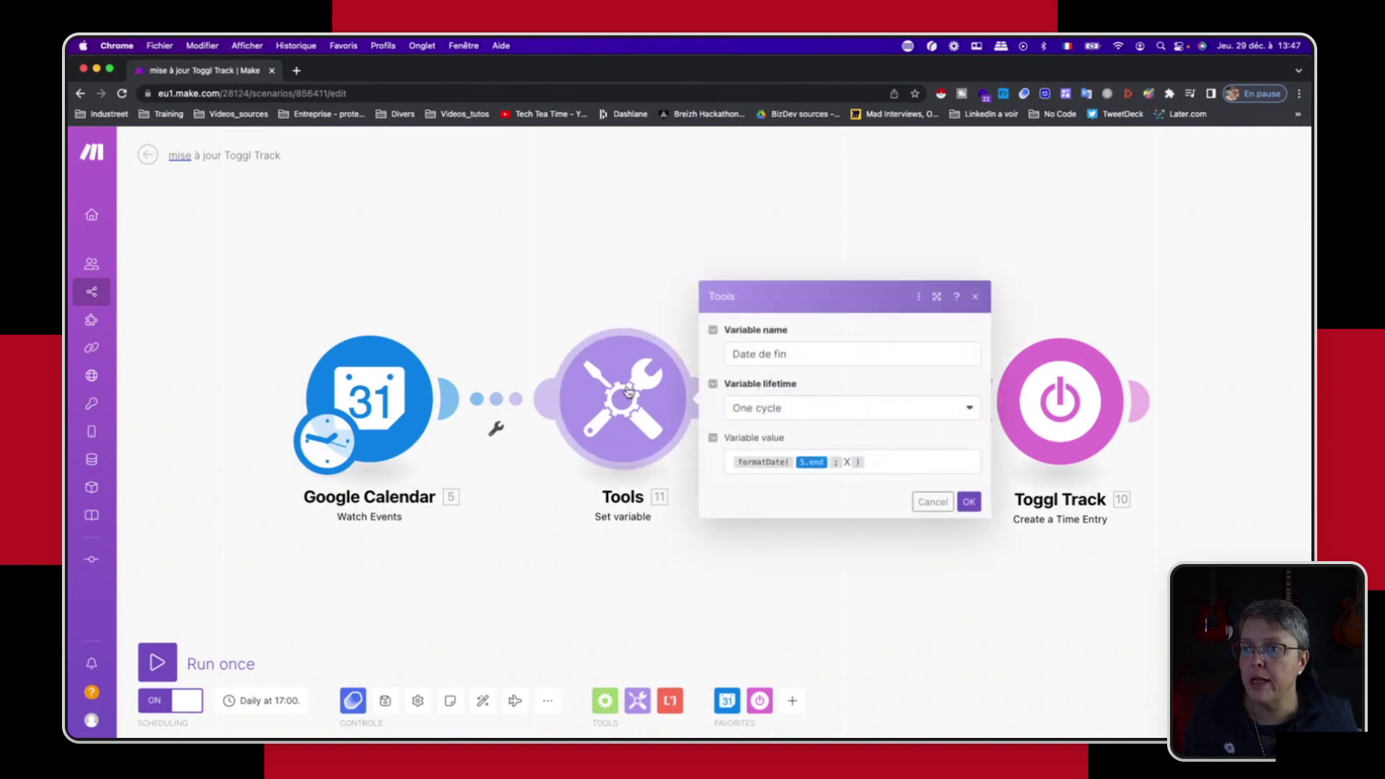
left_click(735, 467)
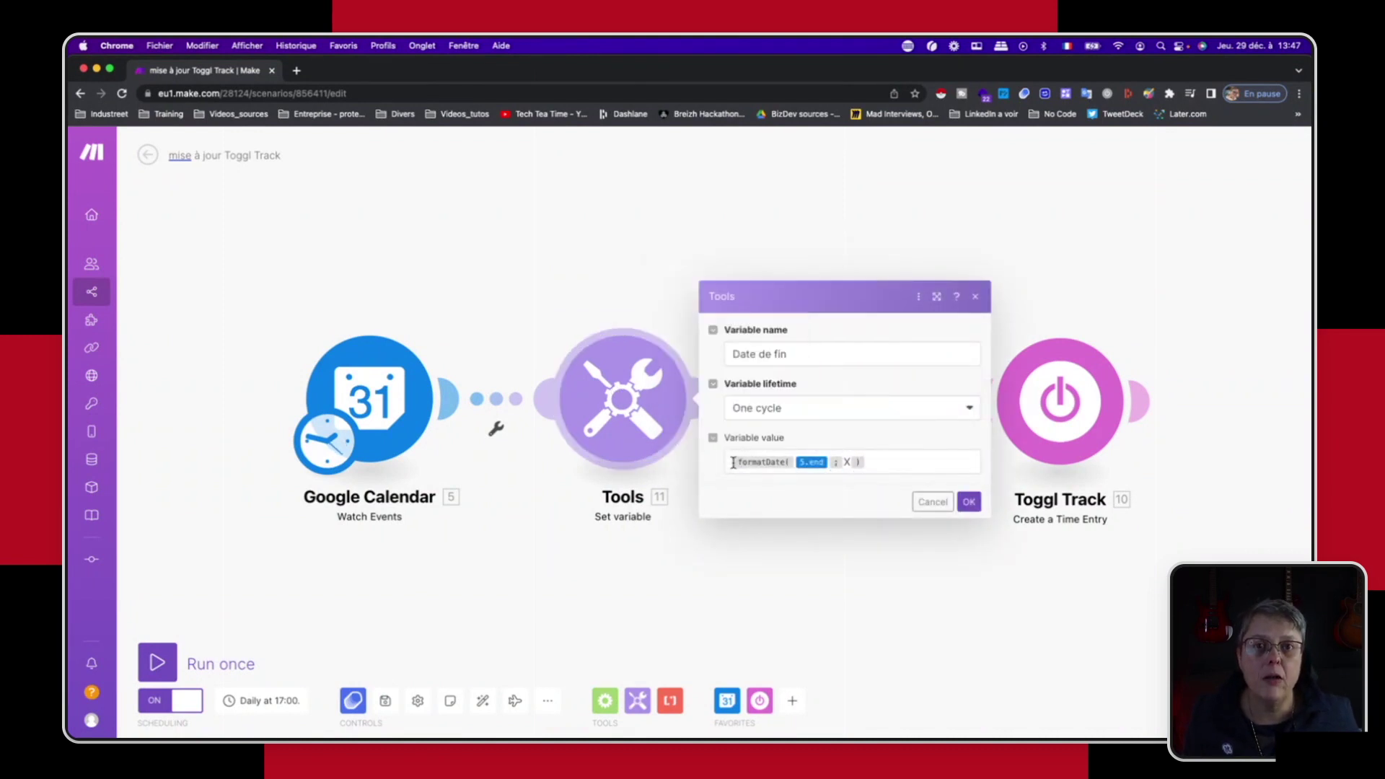
left_click(784, 353)
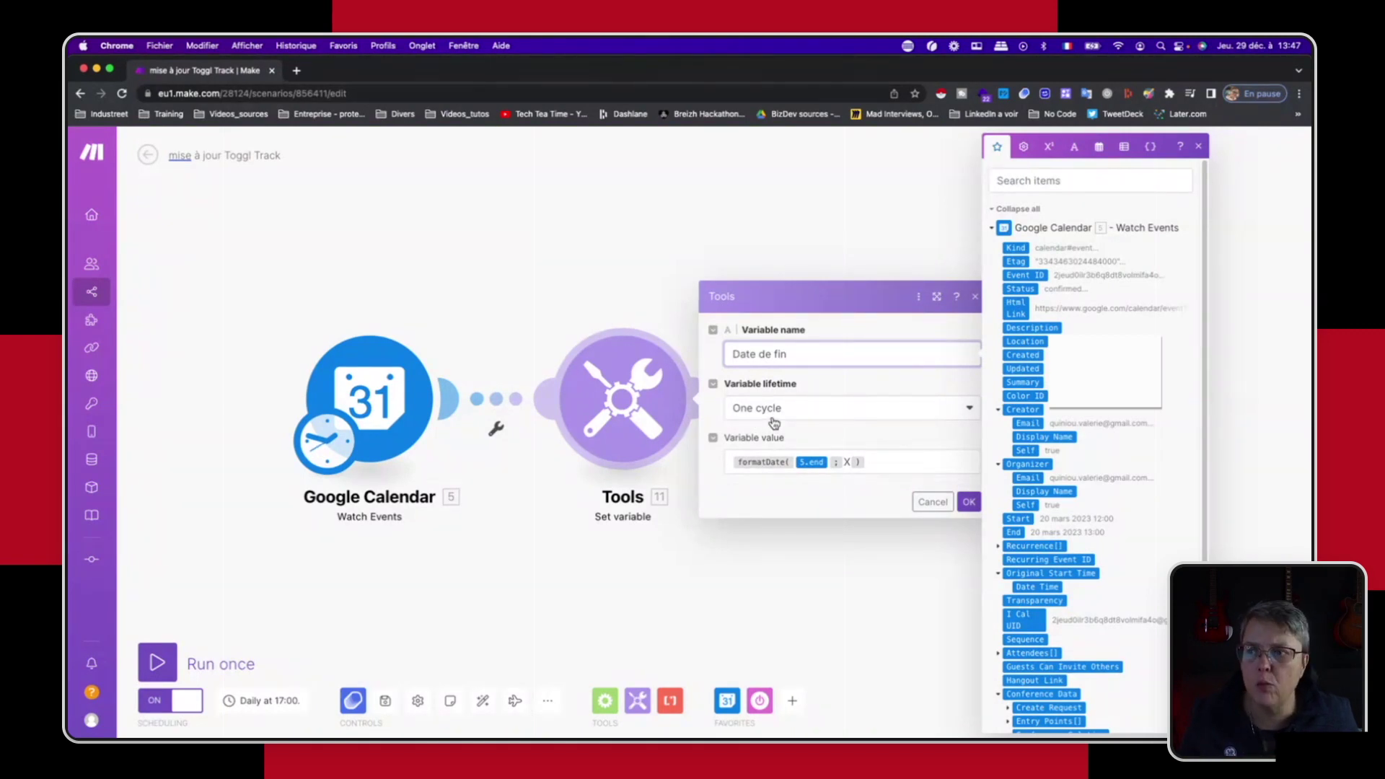
left_click(916, 460)
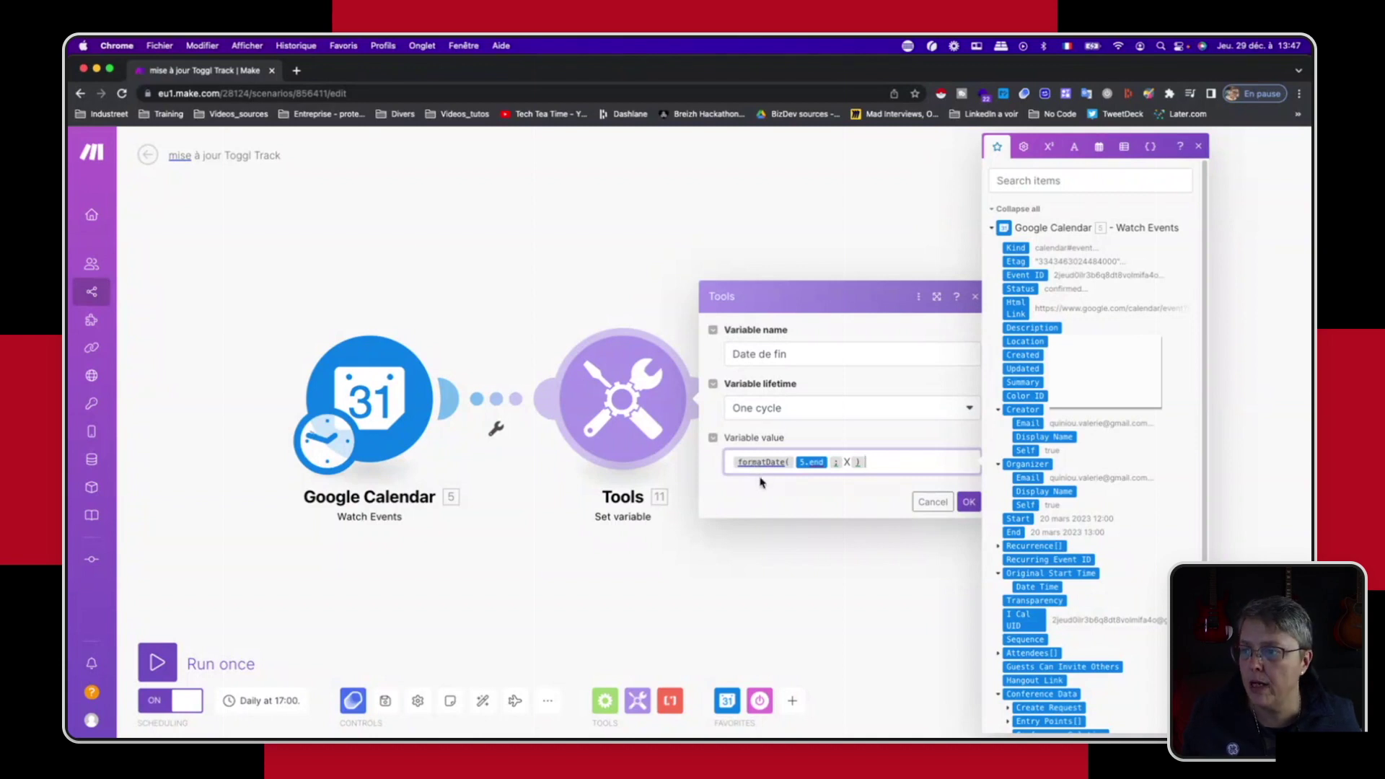
mouse_move(746, 464)
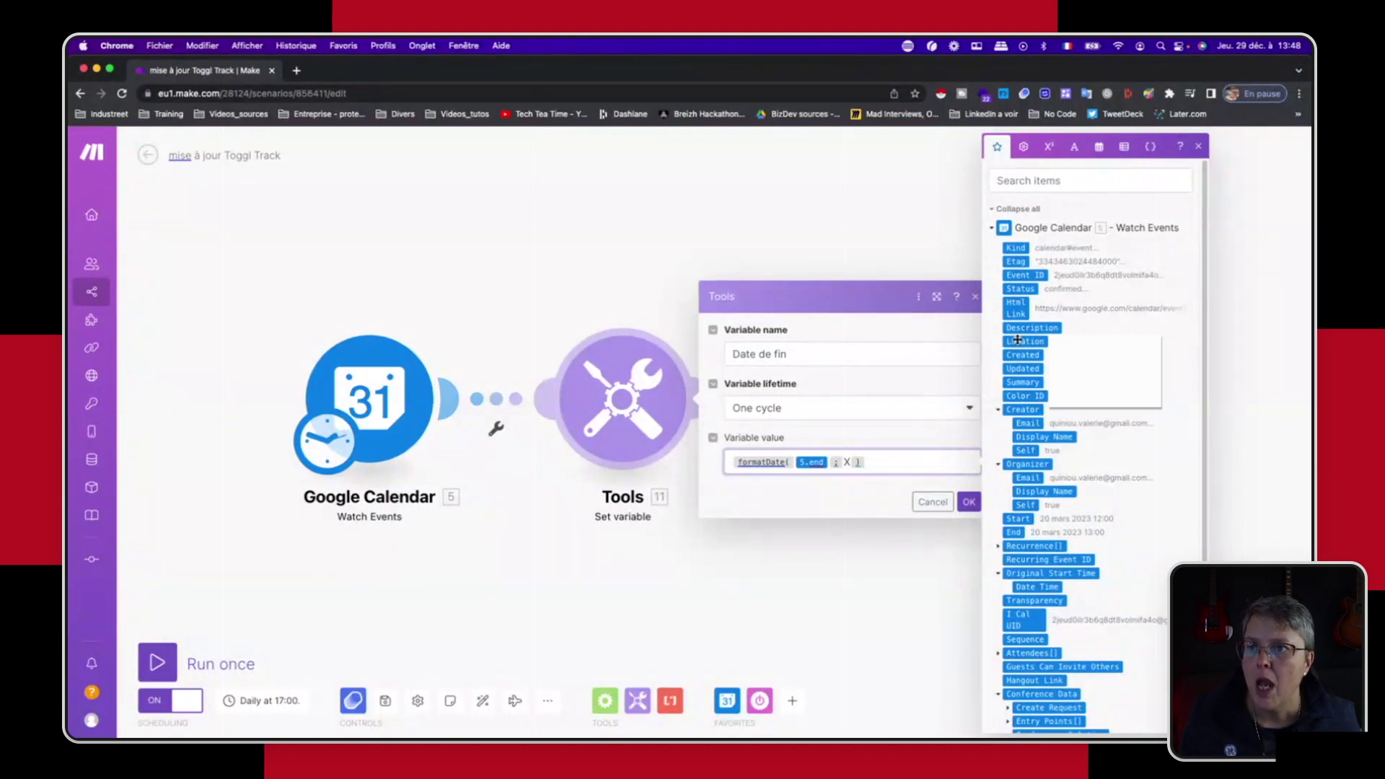
Append a second formatDate function to the Date de fin variable's value, using the Google Calendar End date and format X.
left_click(1099, 147)
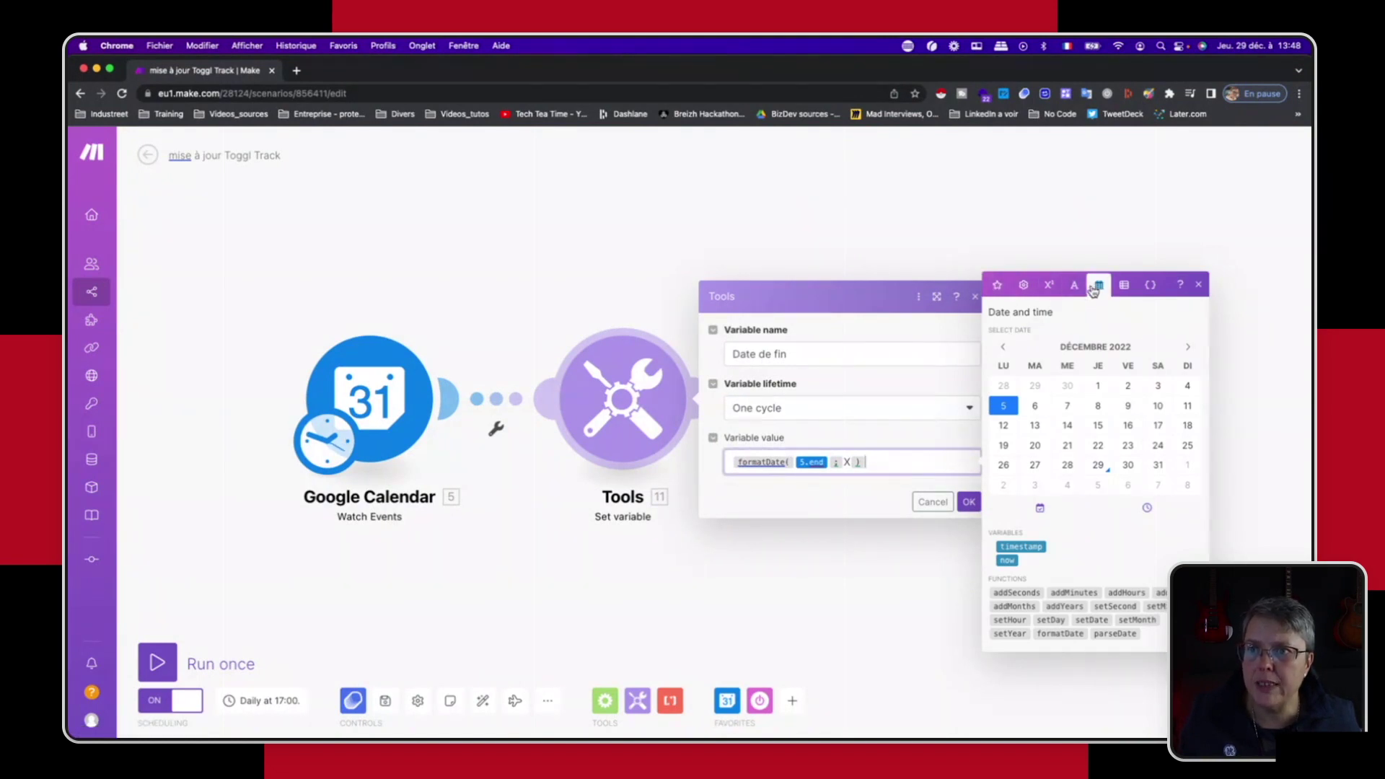
left_click(1068, 634)
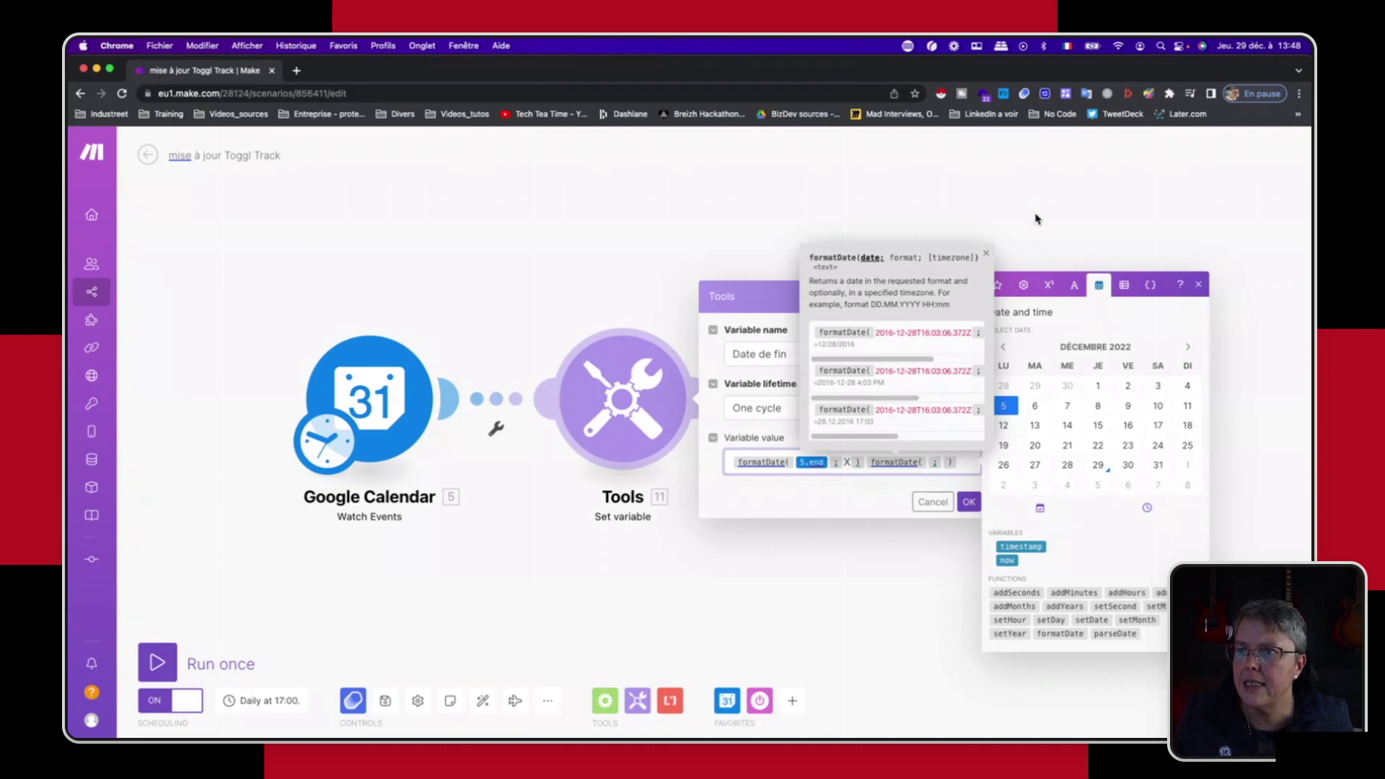
left_click(1001, 287)
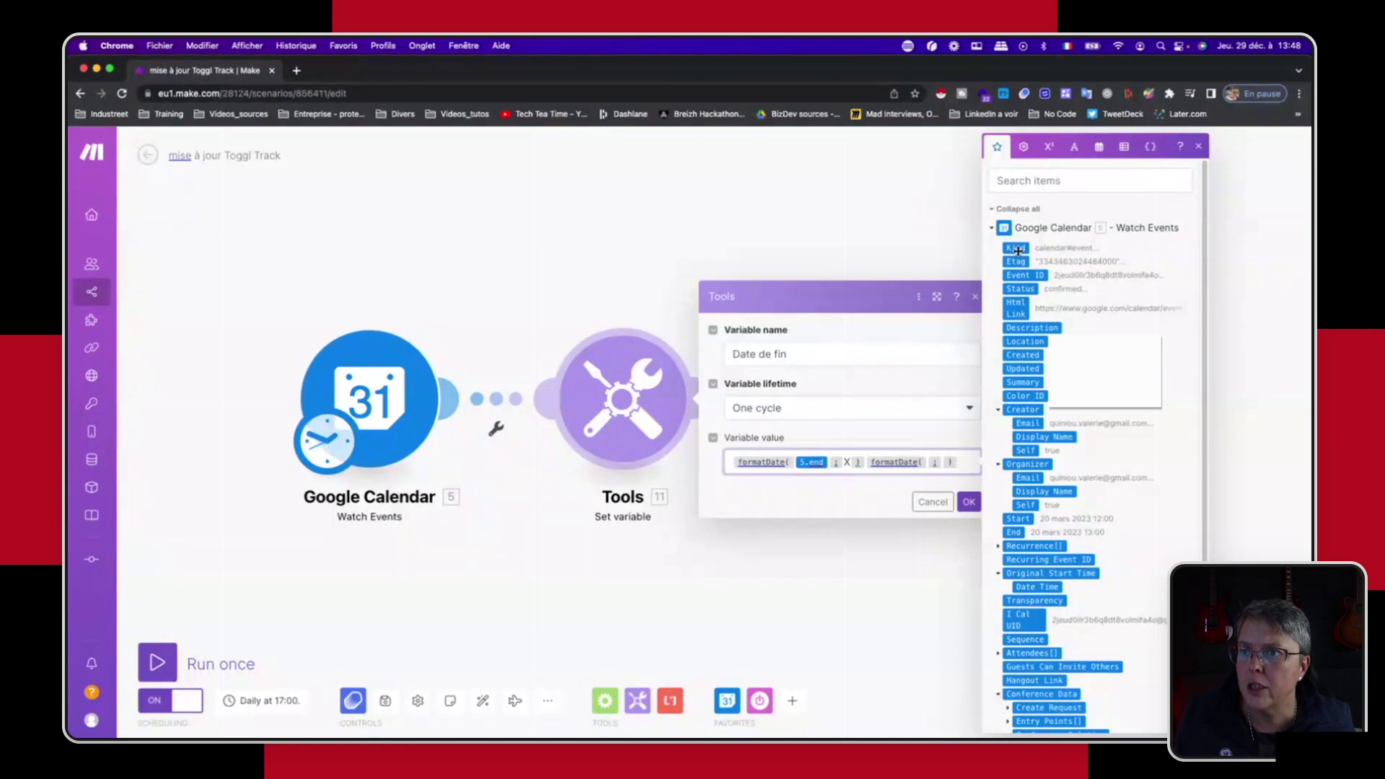
left_click(1014, 532)
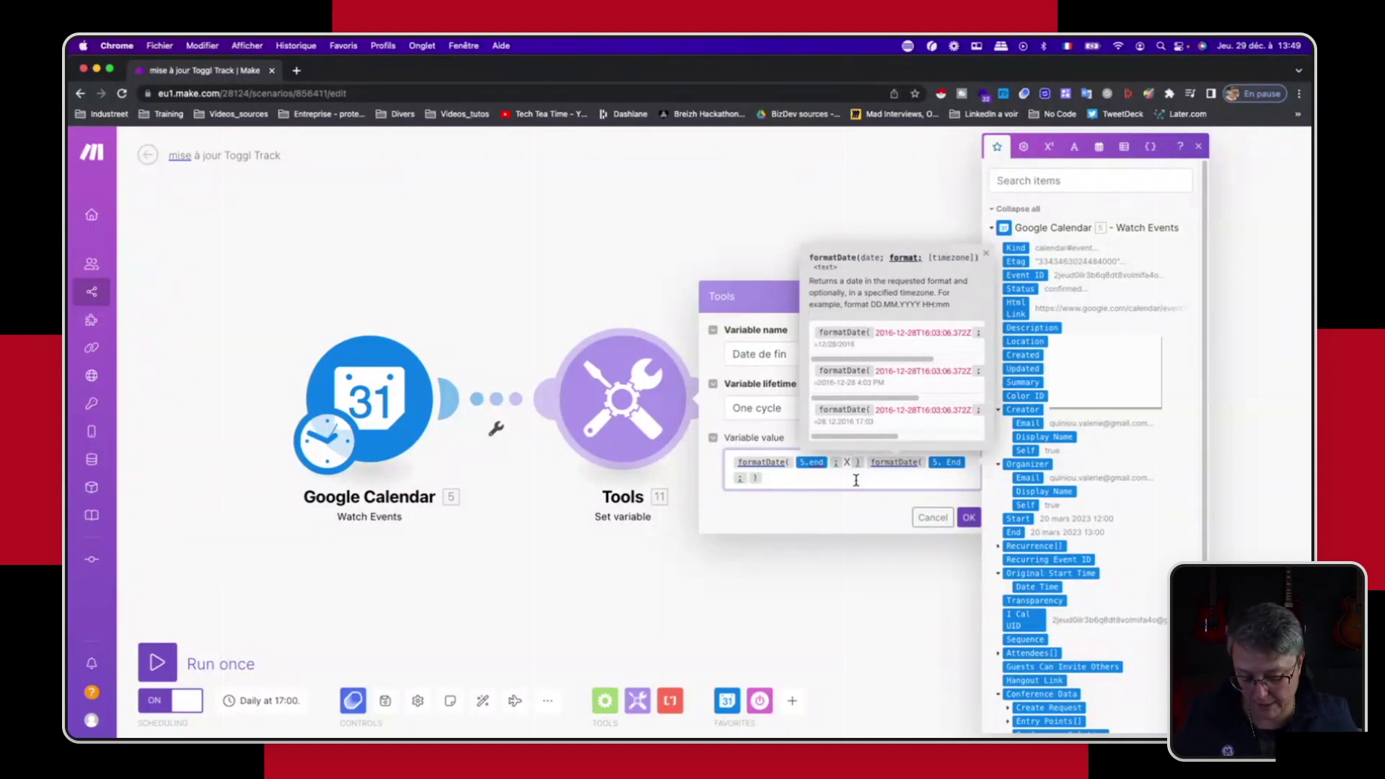
type("X")
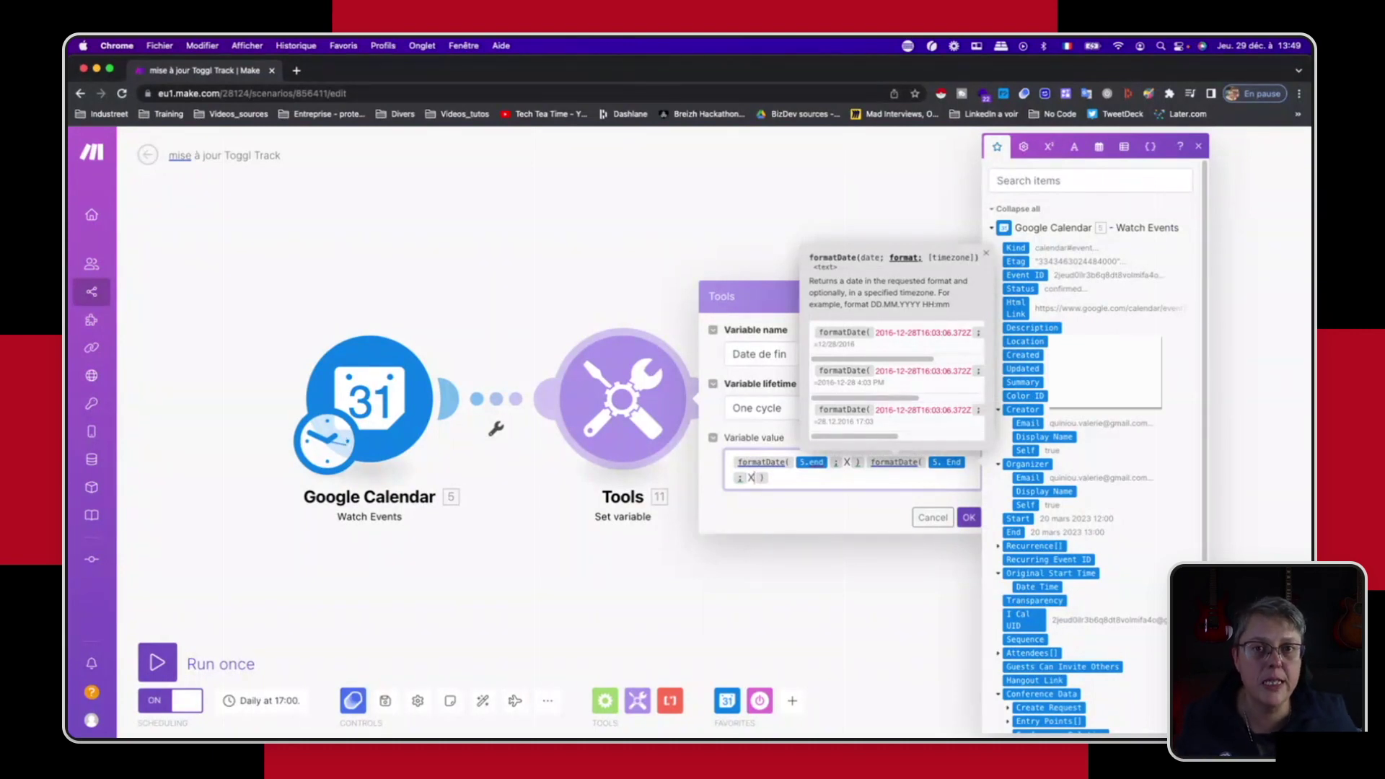
left_click(782, 483)
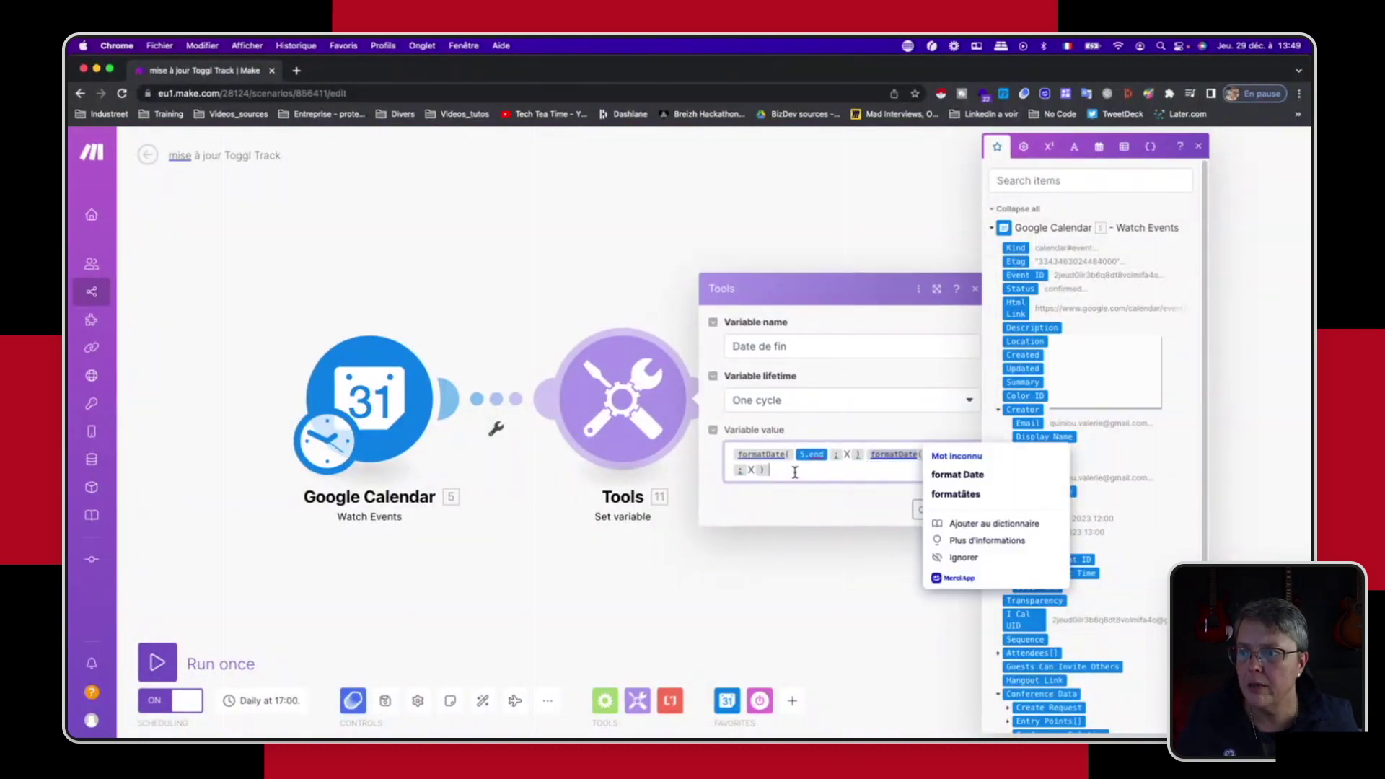
Delete the duplicate formatDate expression from the Date de fin variable's value and save the module settings.
key("BackSpace")
key("BackSpace")
key("BackSpace")
key("BackSpace")
key("BackSpace")
key("BackSpace")
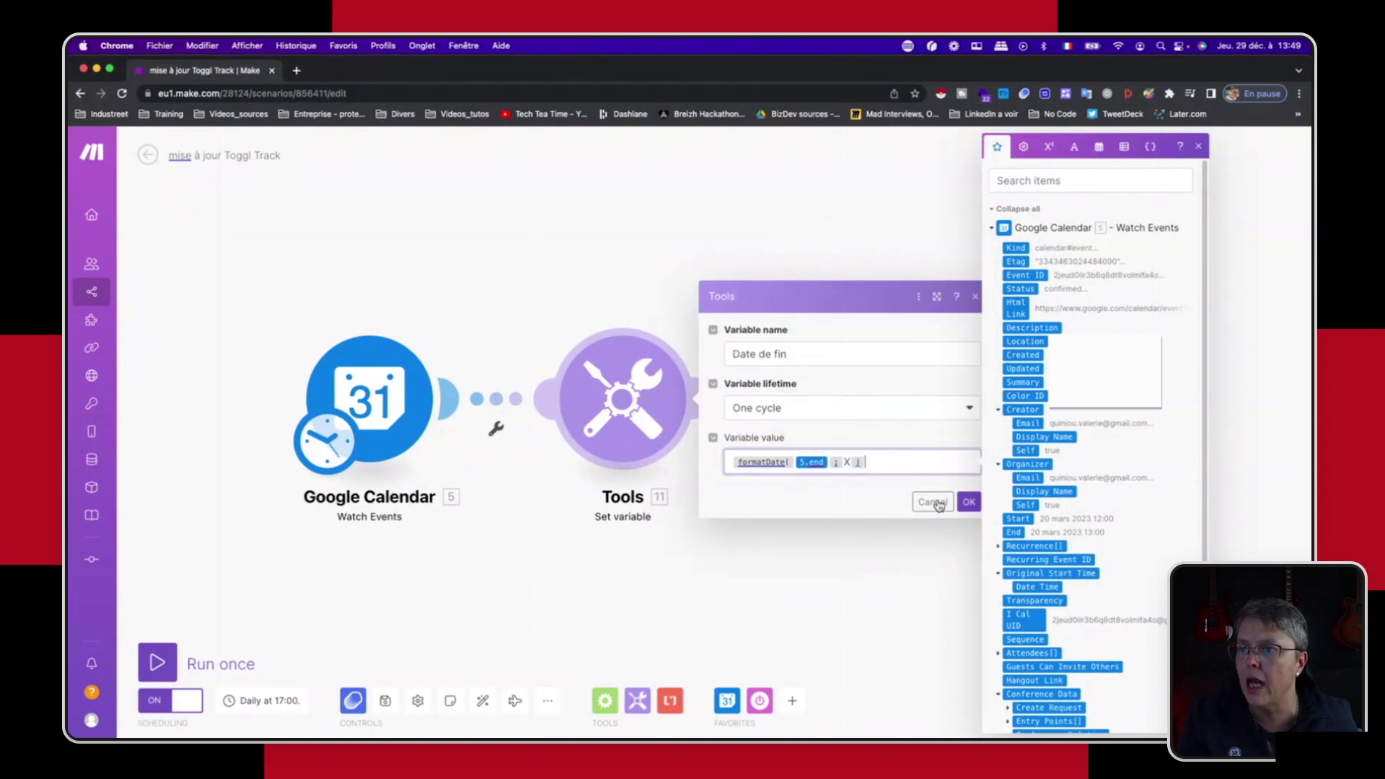
left_click(968, 501)
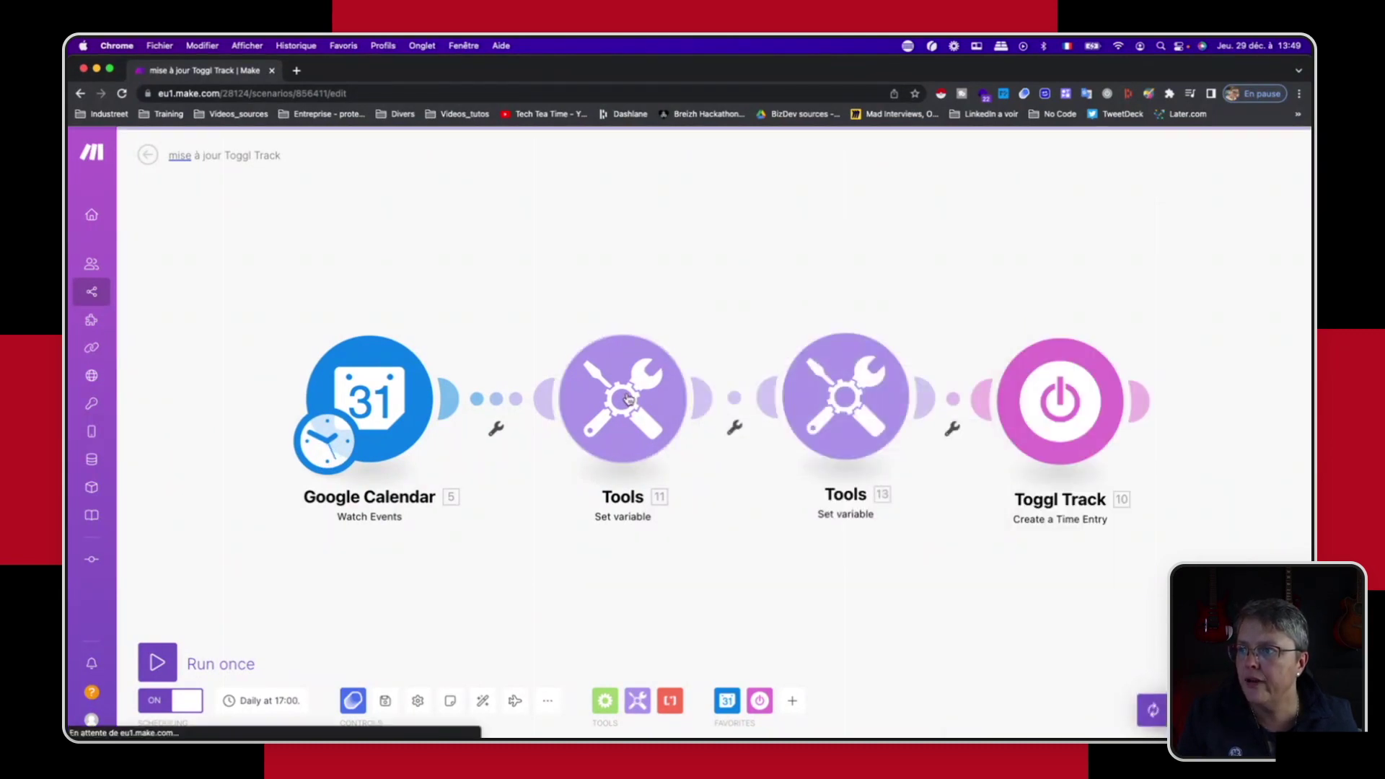
Run only the Date de fin Set variable module, with 14/12/2022 17:49 as the test End date.
right_click(633, 401)
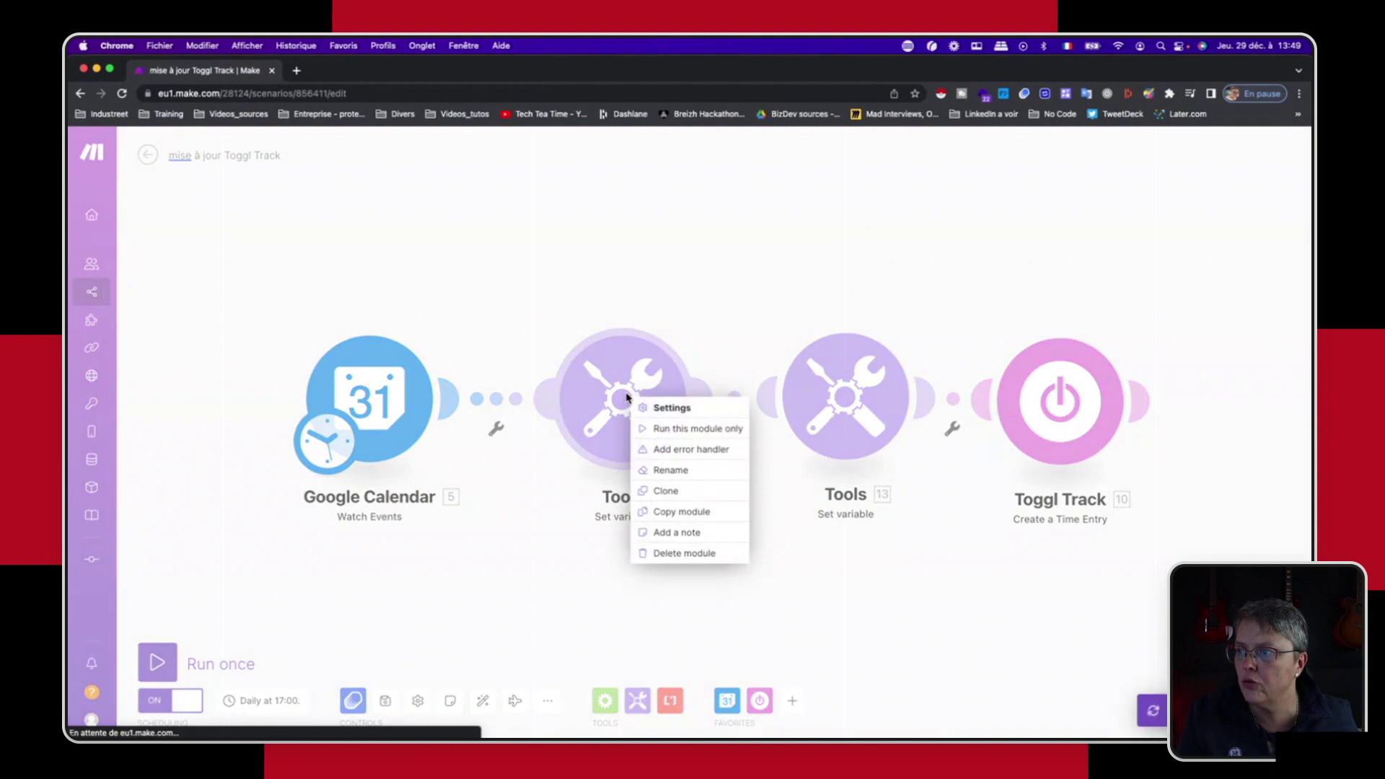
left_click(667, 428)
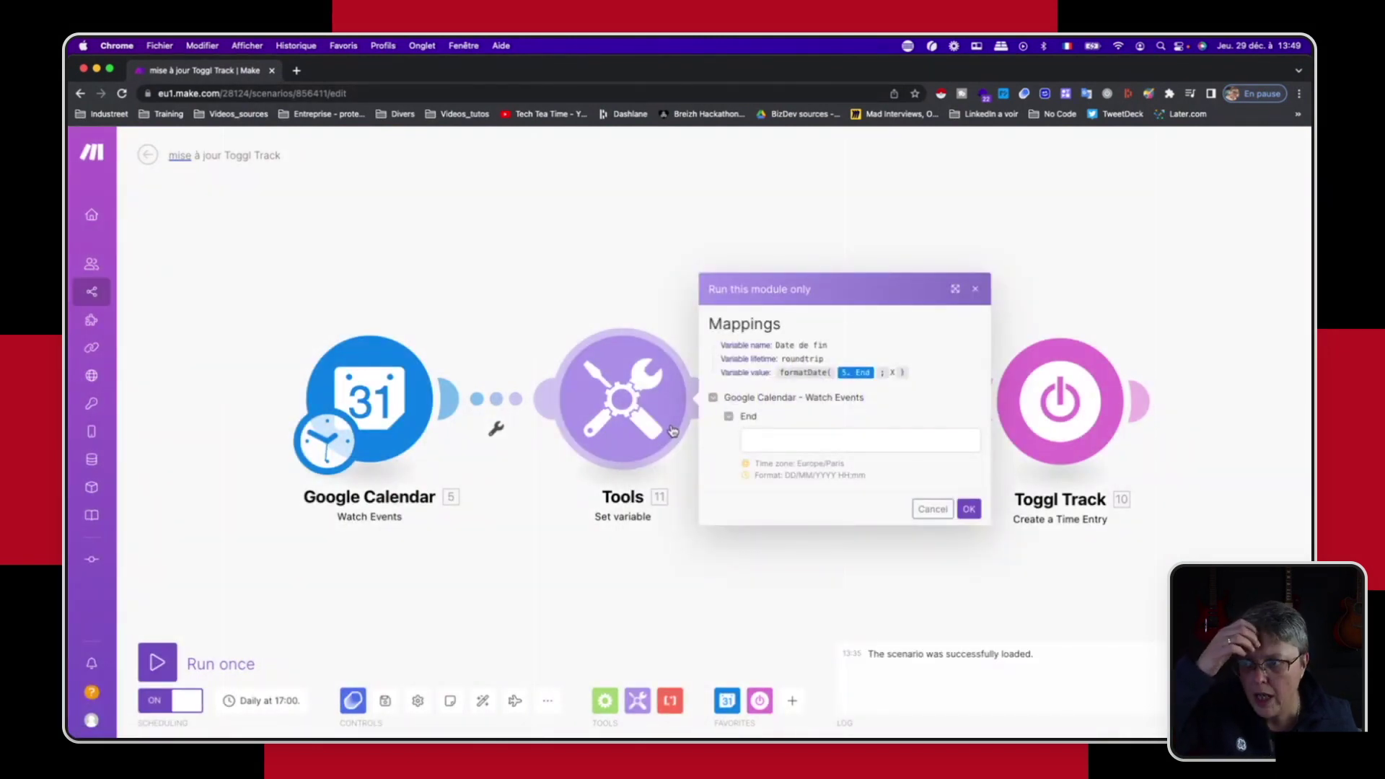
left_click(811, 437)
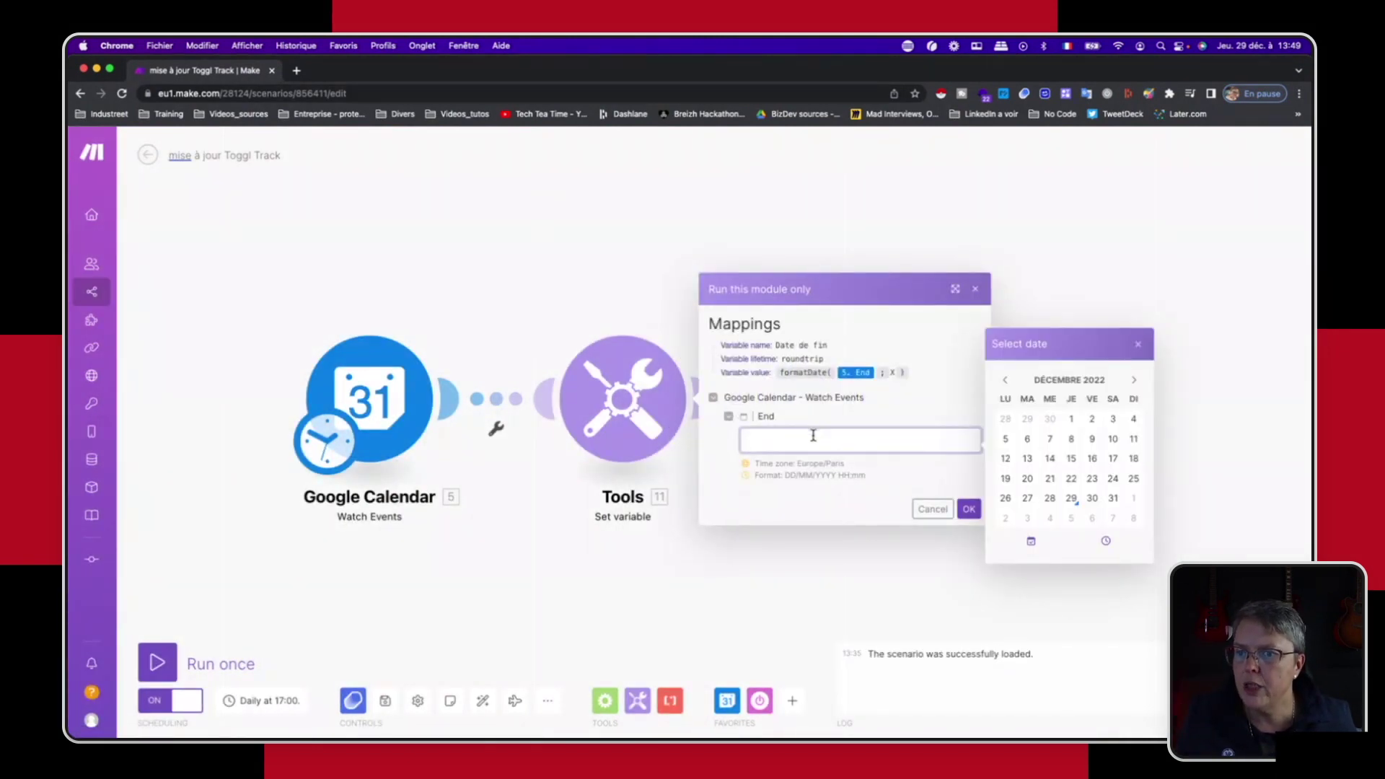
left_click(1050, 460)
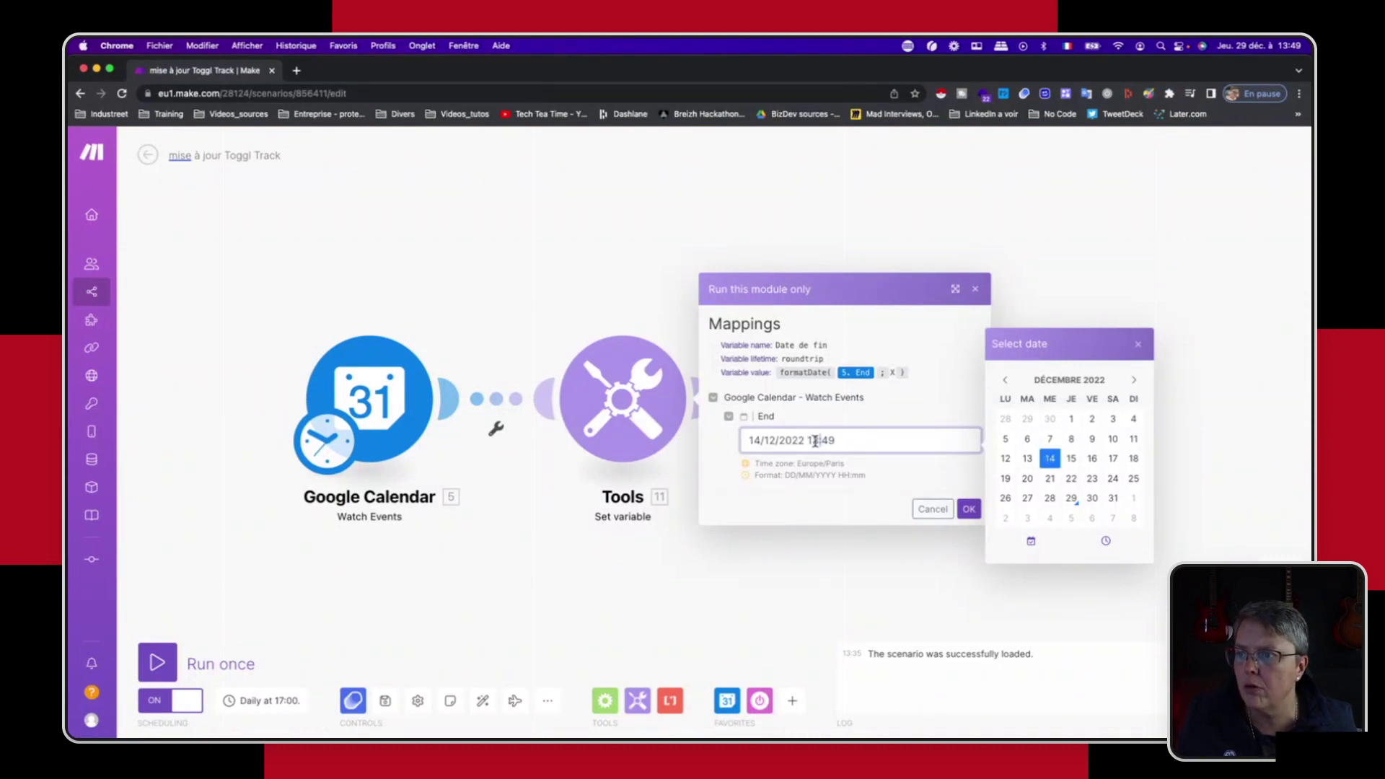
type("17")
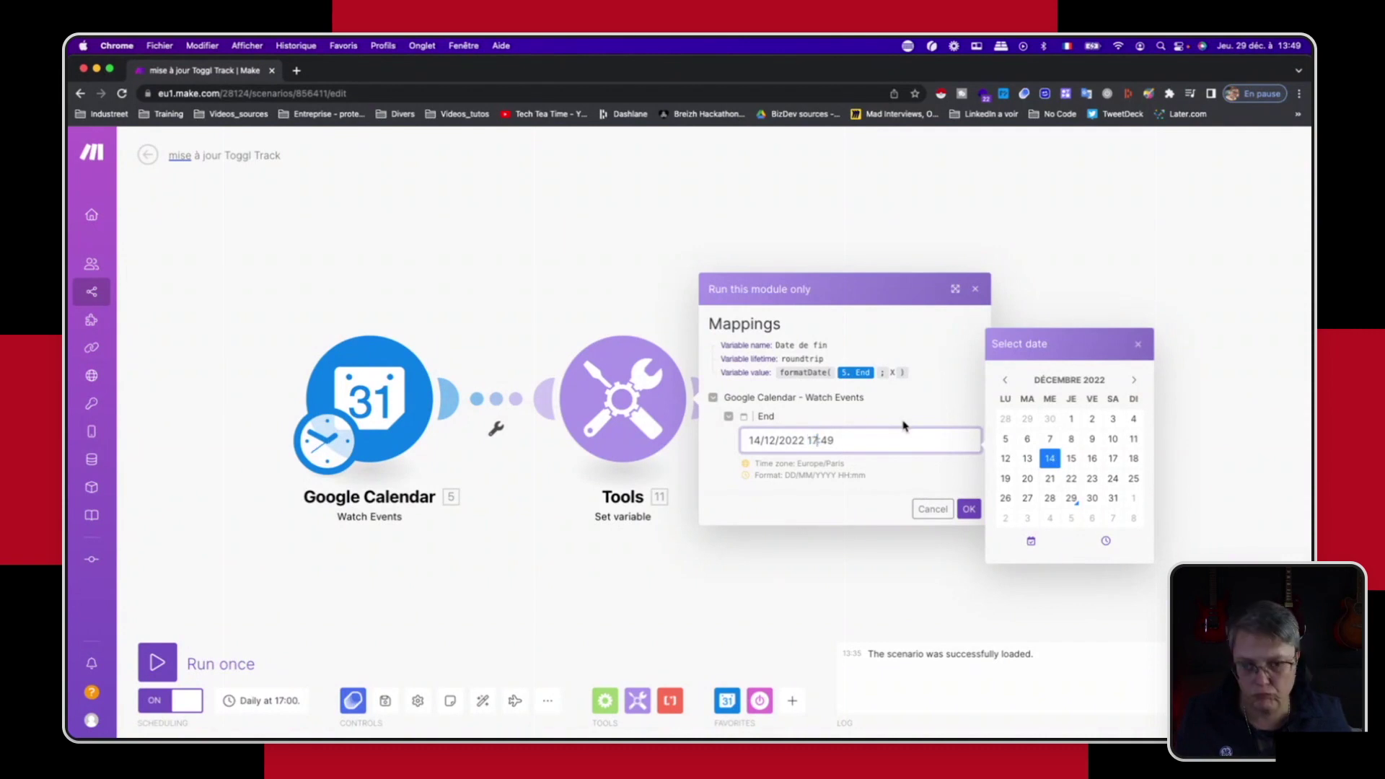
left_click(968, 509)
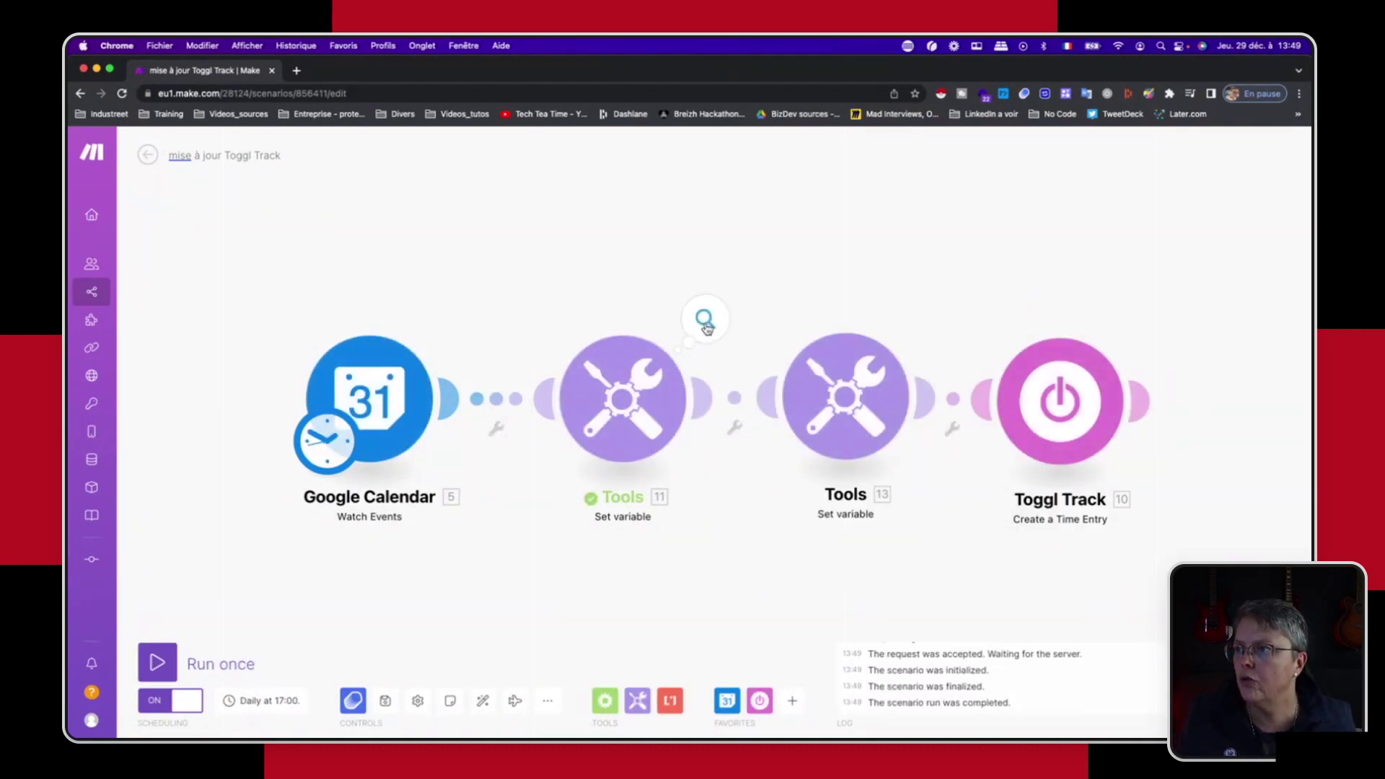
Inspect the output bundle of the Date de fin module run and highlight the returned timestamp.
left_click(704, 318)
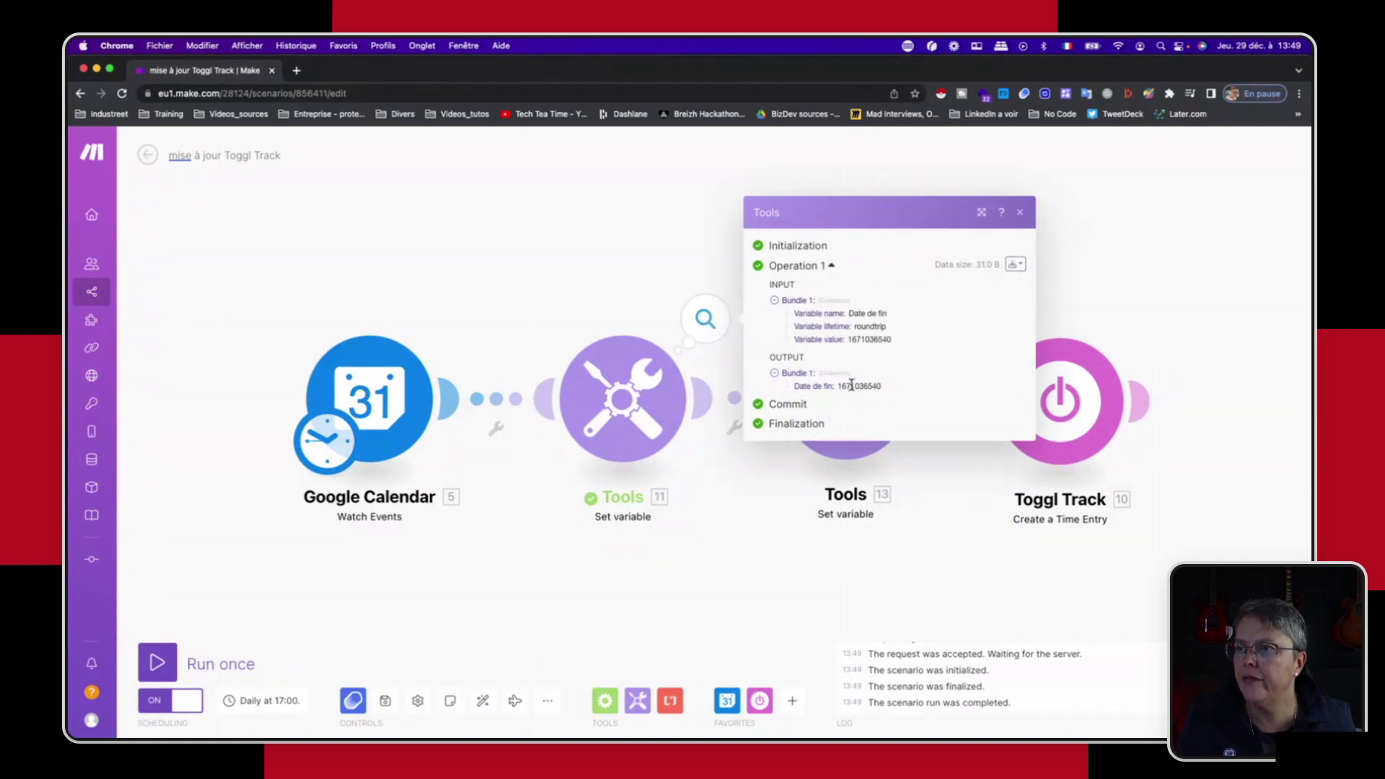
left_click_drag(839, 385, 885, 388)
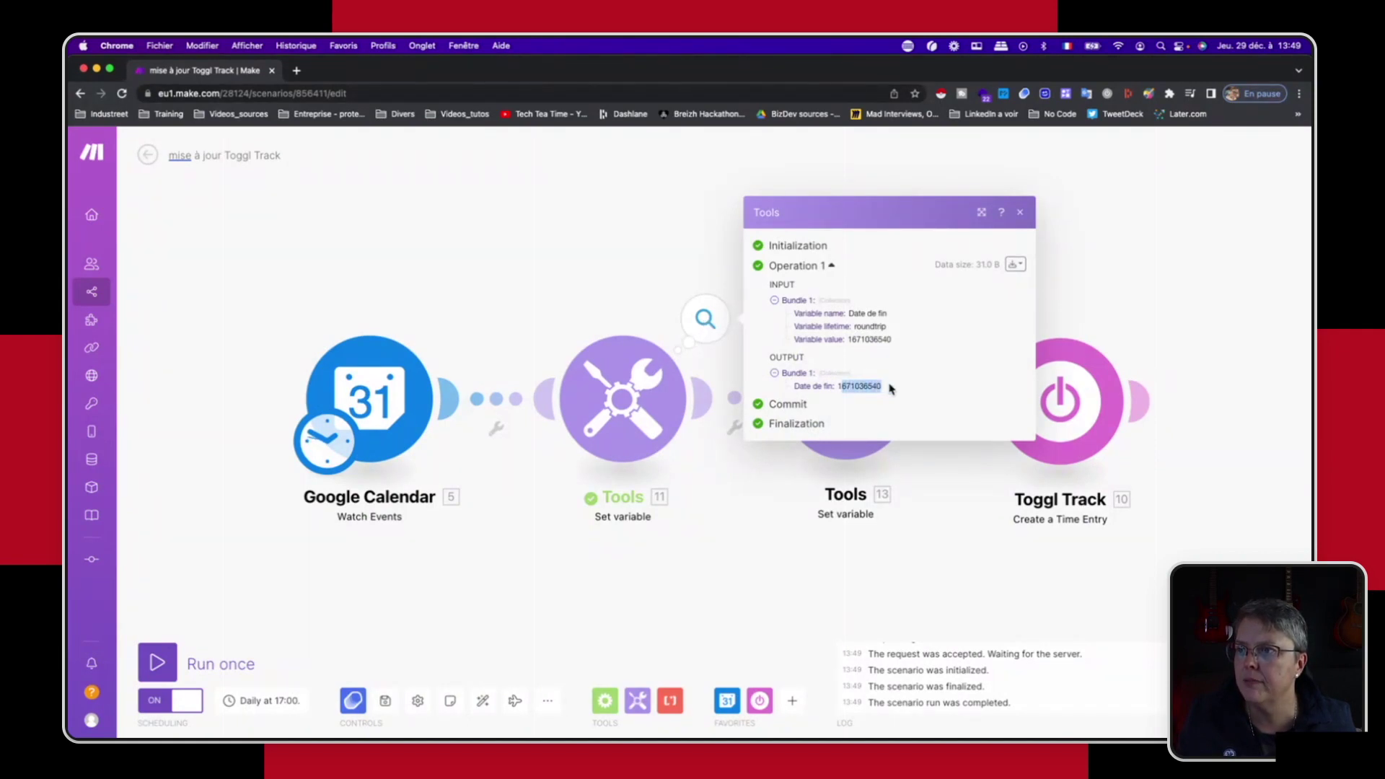
left_click(836, 386)
double_click(838, 385)
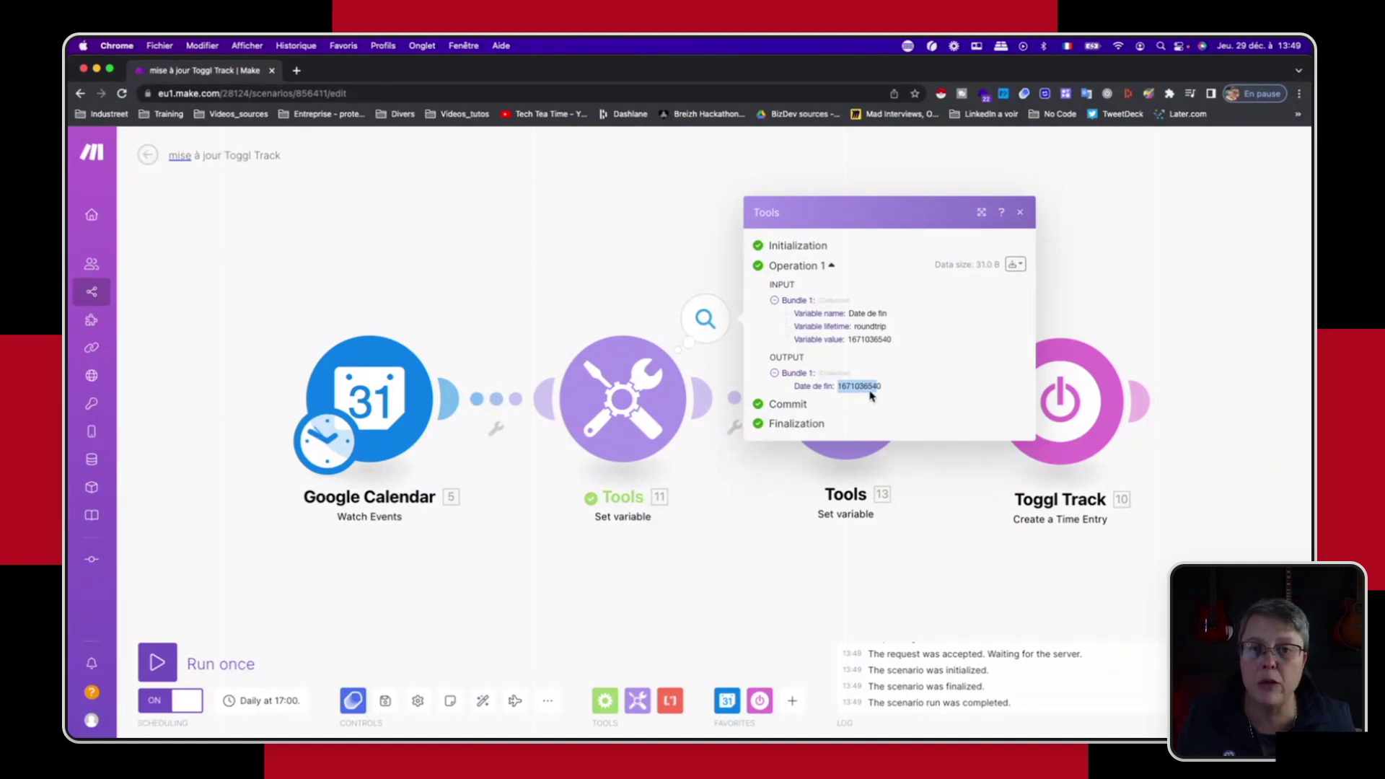
left_click_drag(900, 392, 842, 385)
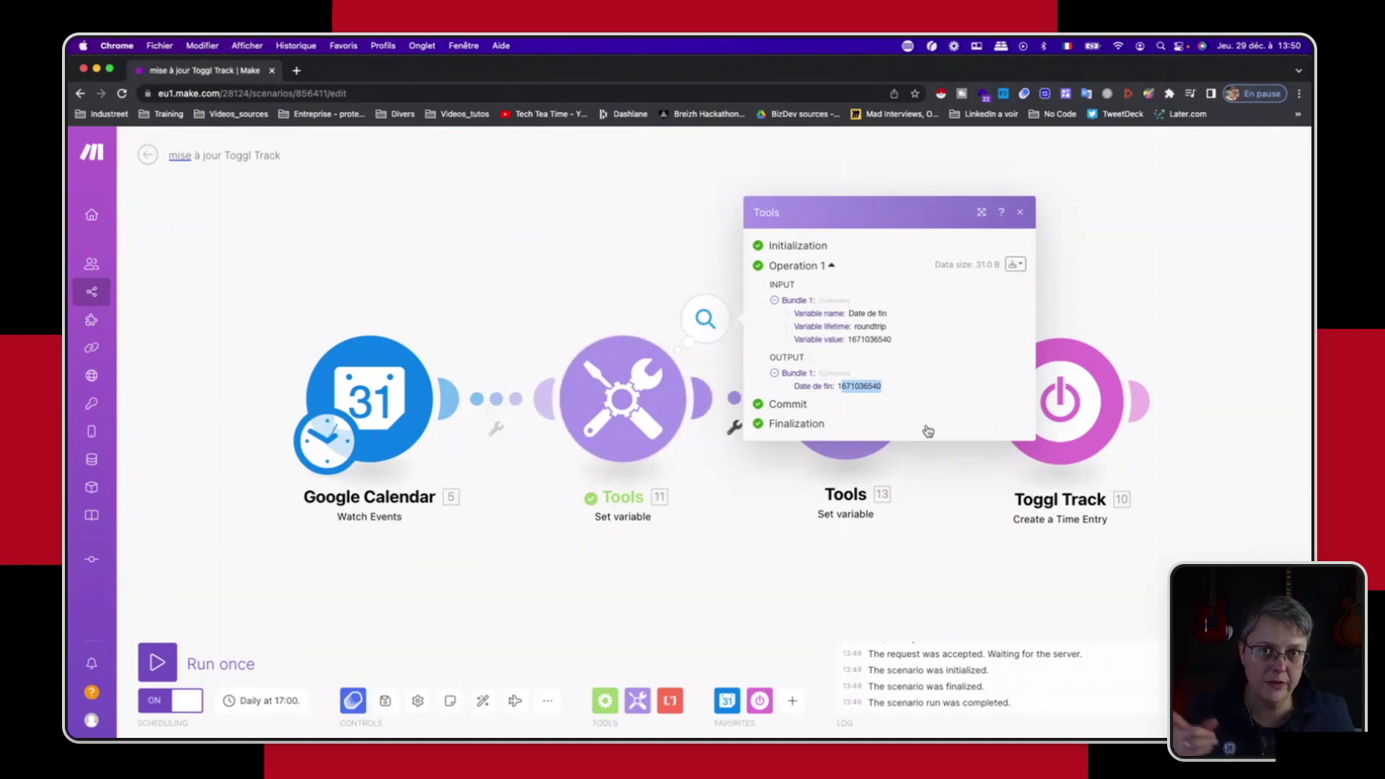
Review the Date de début variable settings in the second Set variable module, then close them.
left_click(830, 572)
left_click(860, 407)
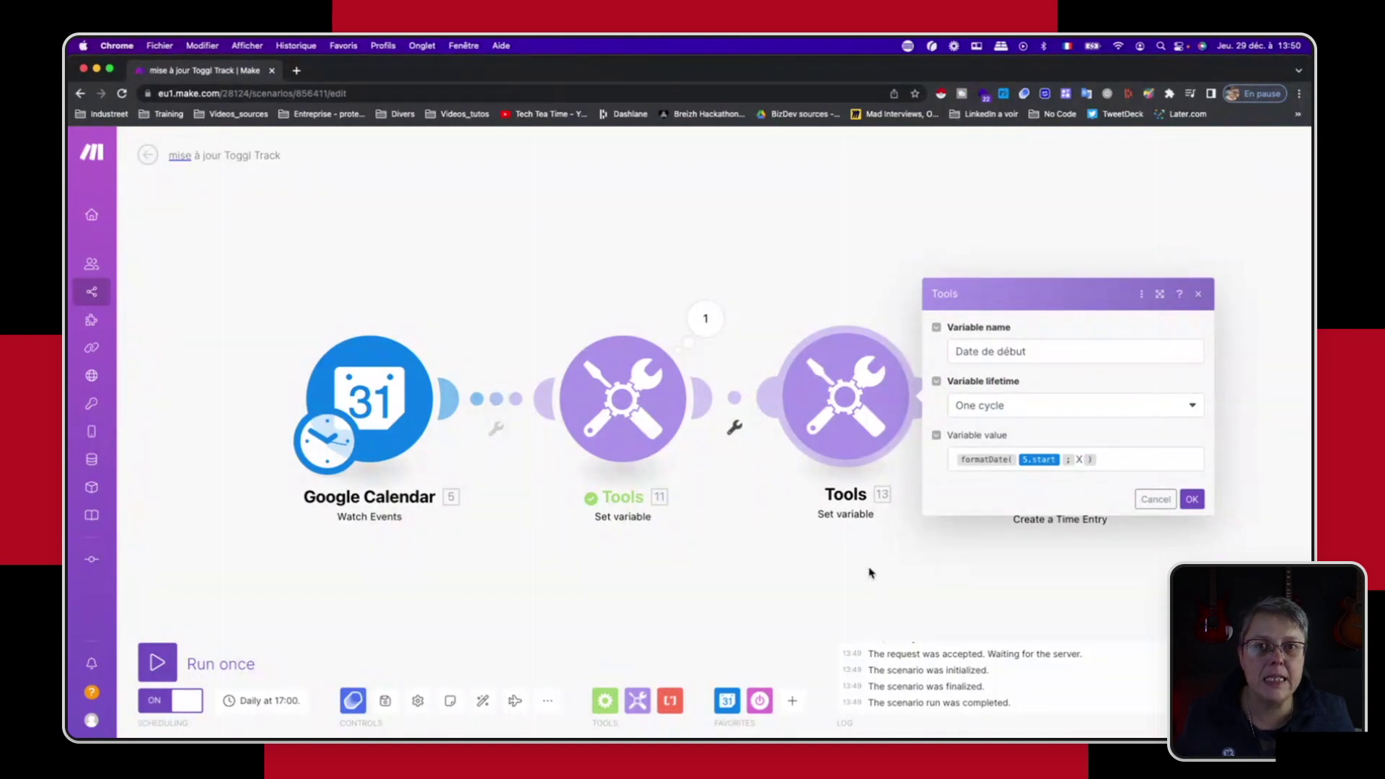
left_click(1001, 584)
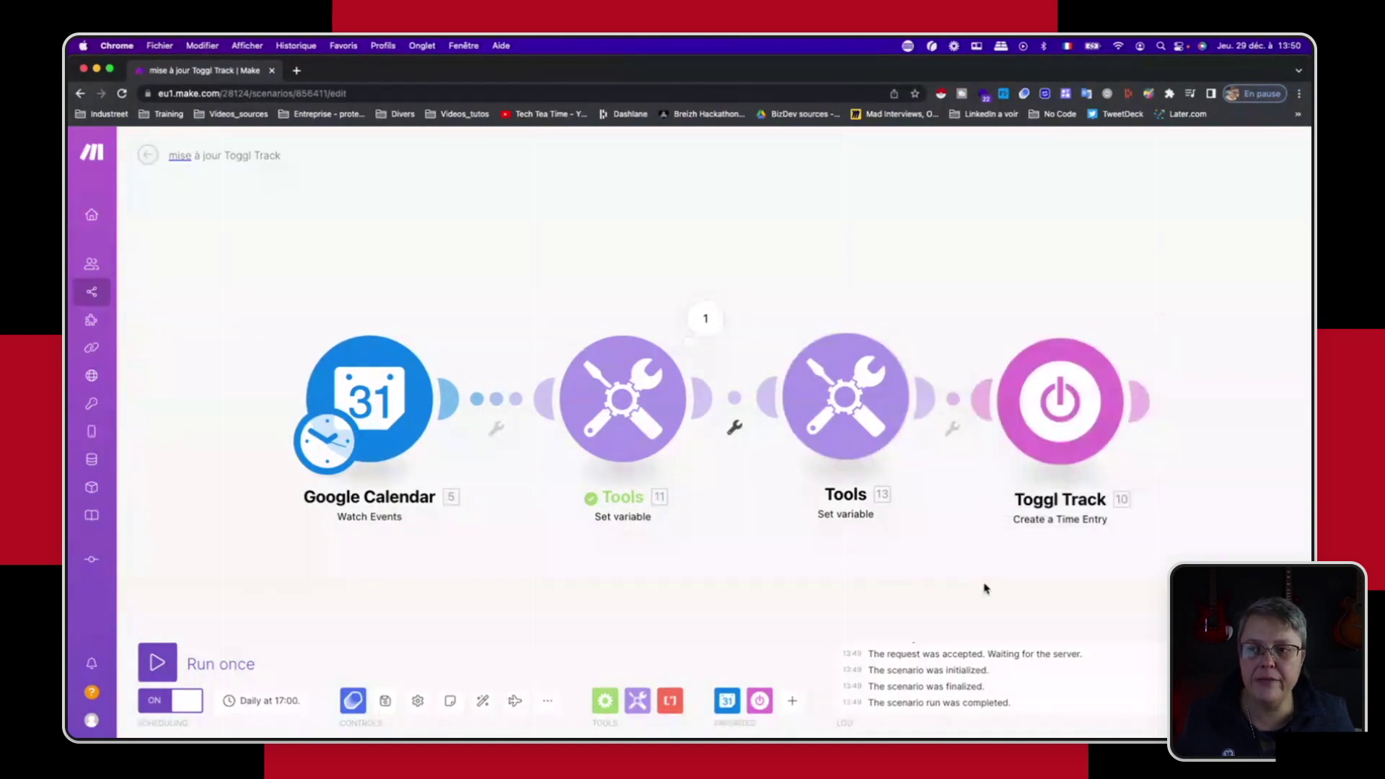
Check the Duration formula and its help text about seconds in the Toggl Track module, then close its settings.
left_click(1067, 395)
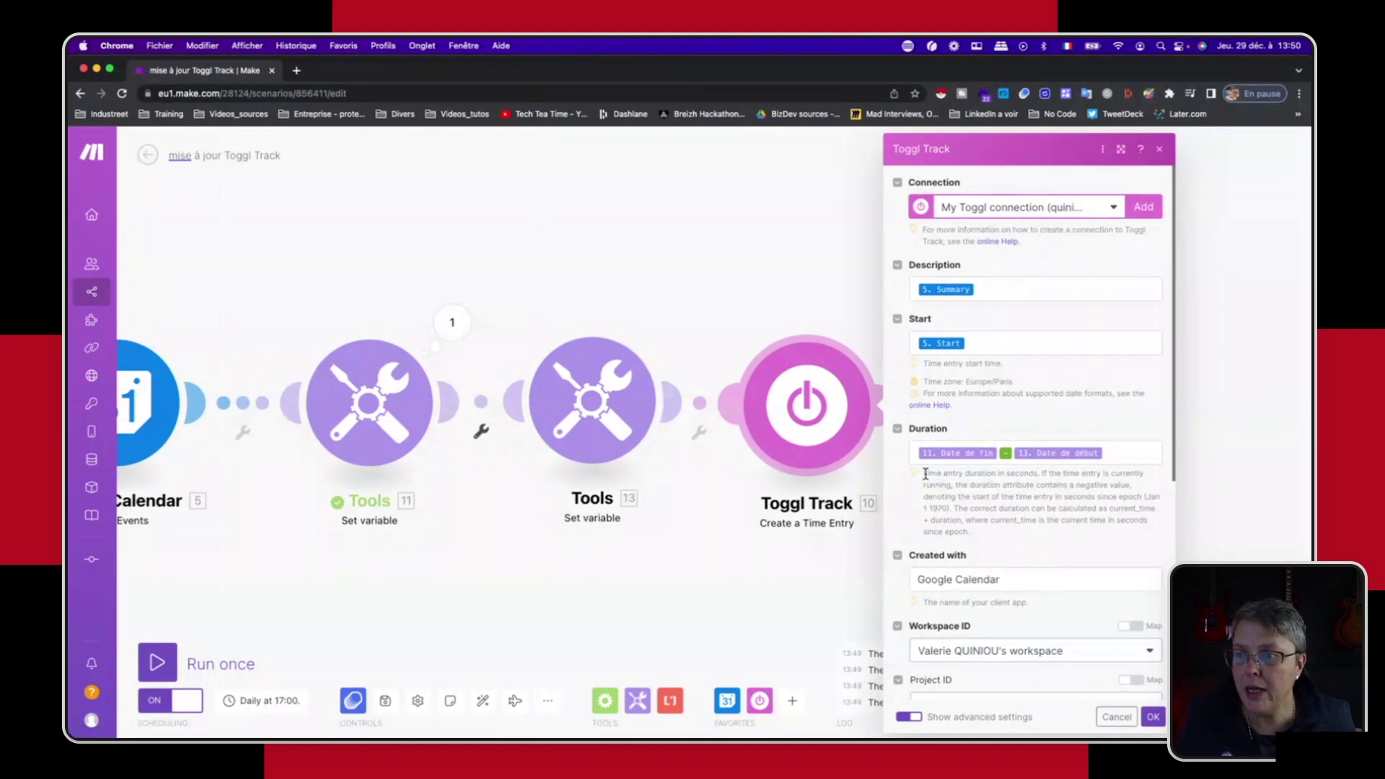
left_click_drag(938, 473, 1038, 469)
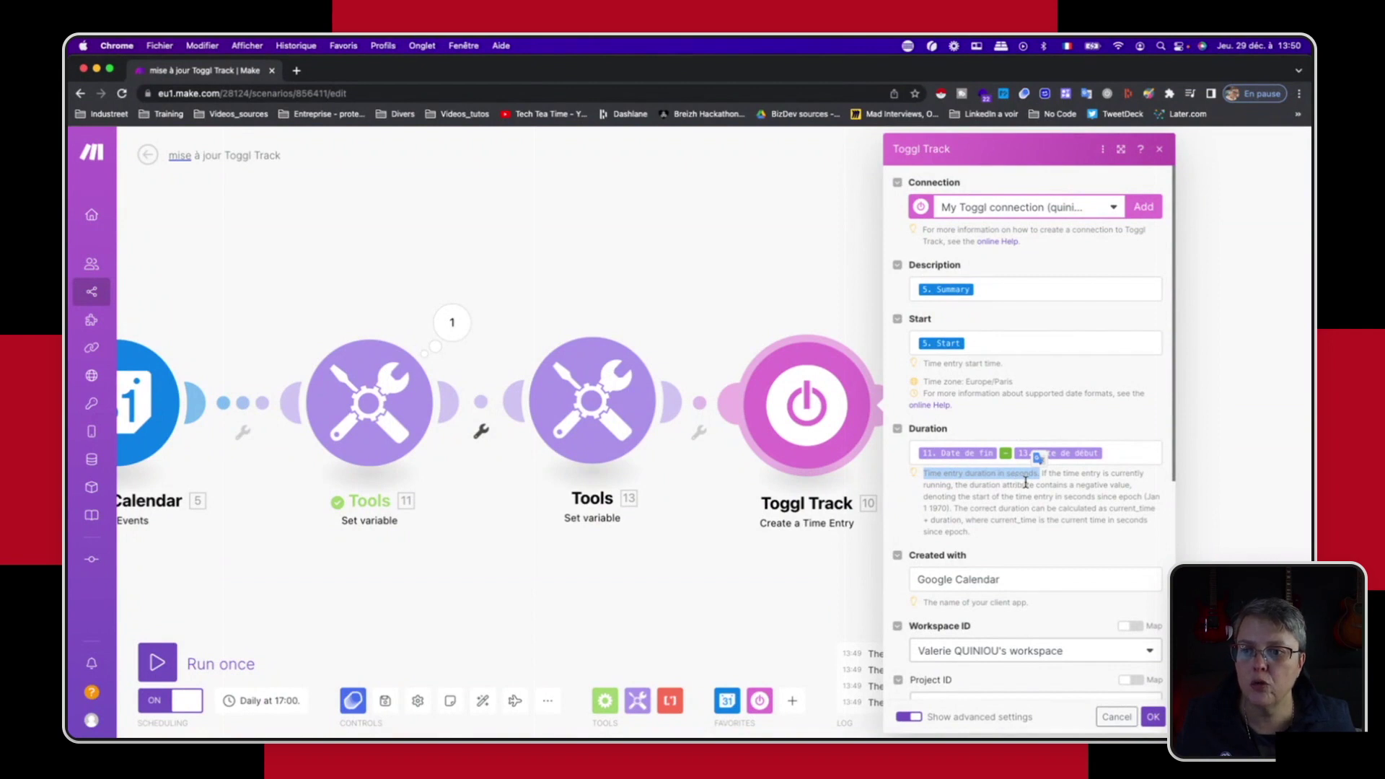
left_click(974, 514)
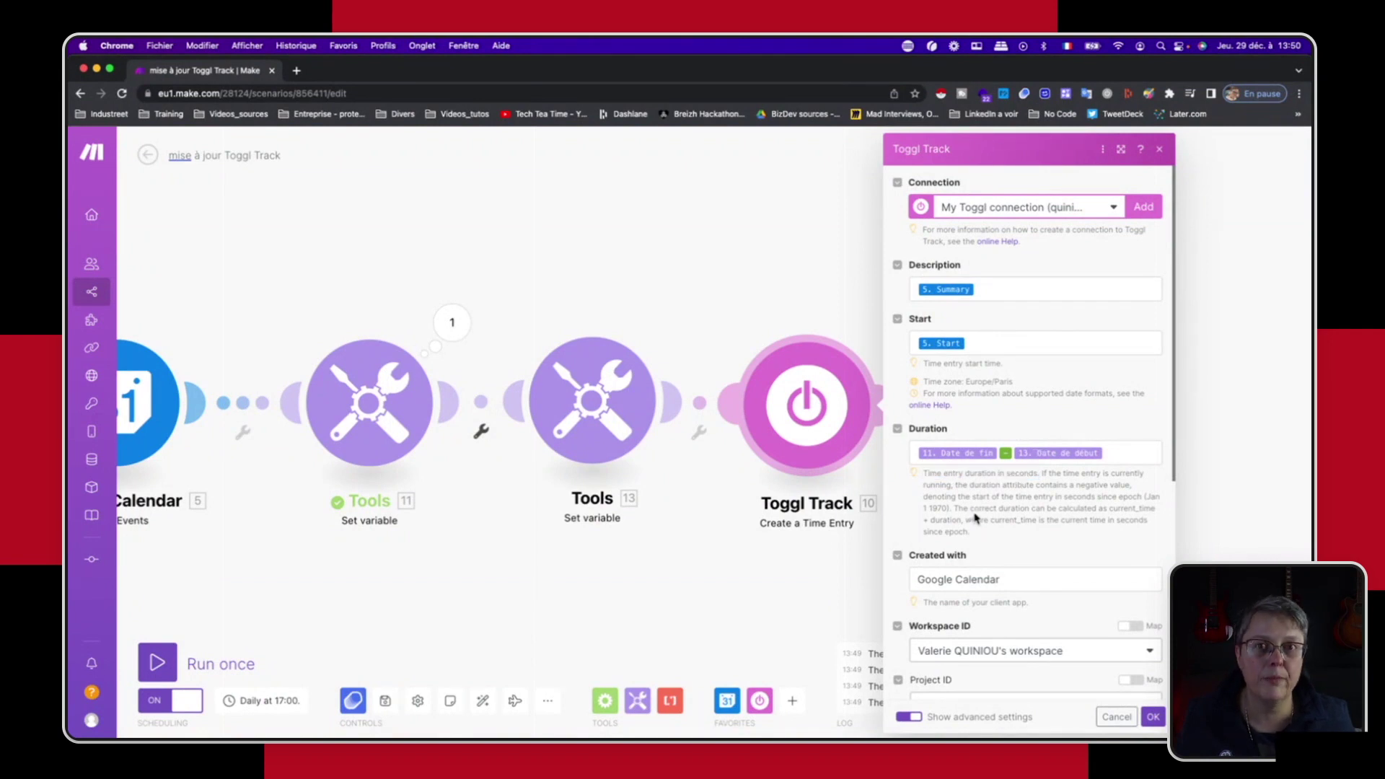
left_click(1152, 716)
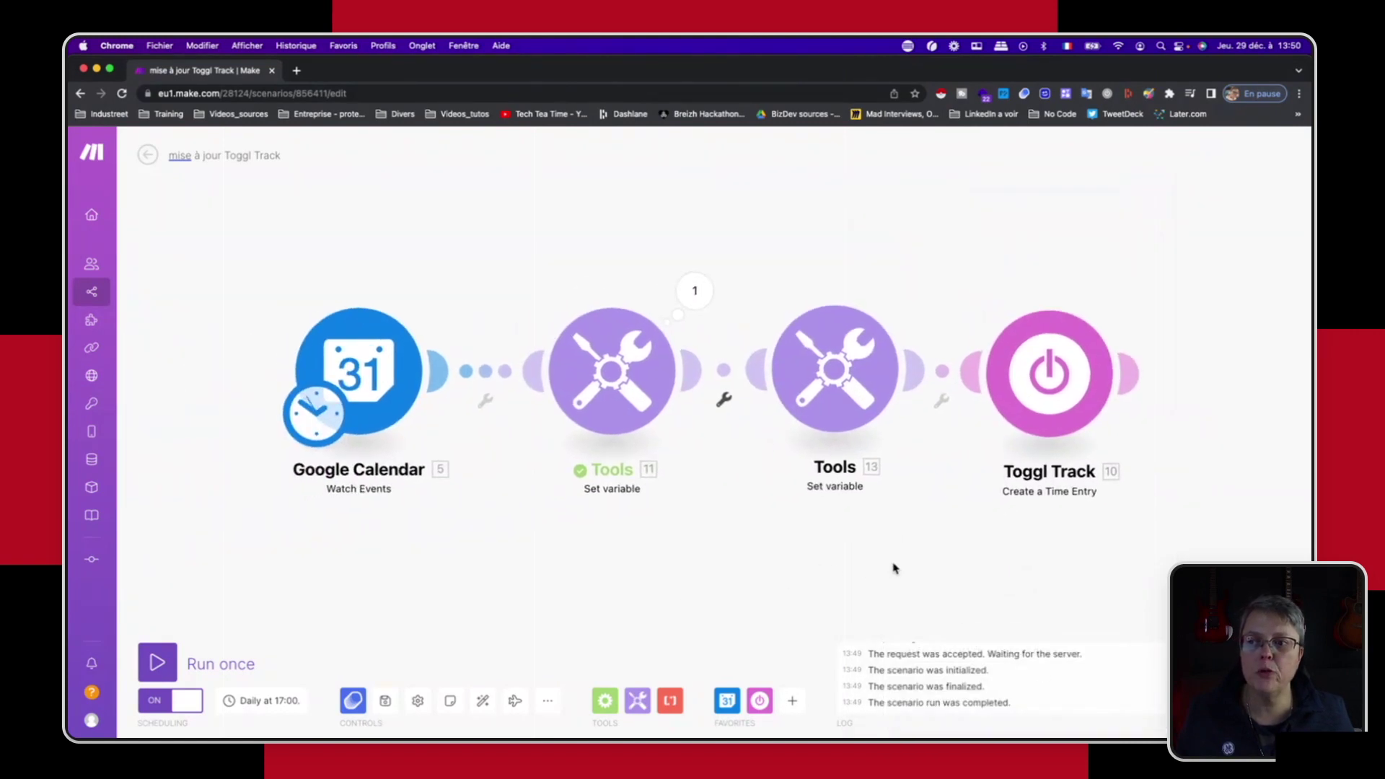